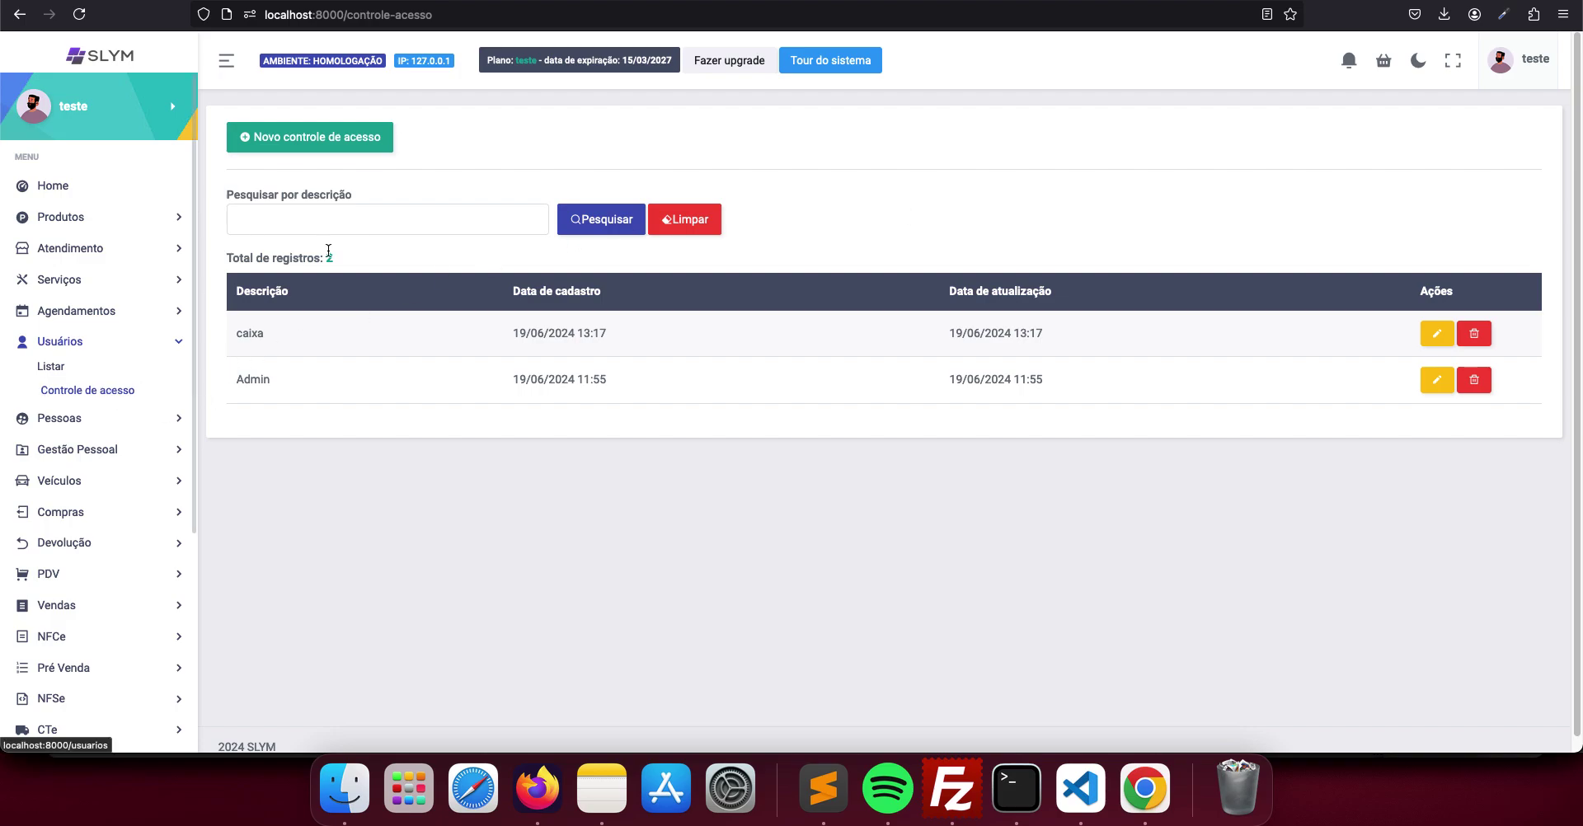
Start a new access control with the name Teste2 and the description Teste
click(318, 137)
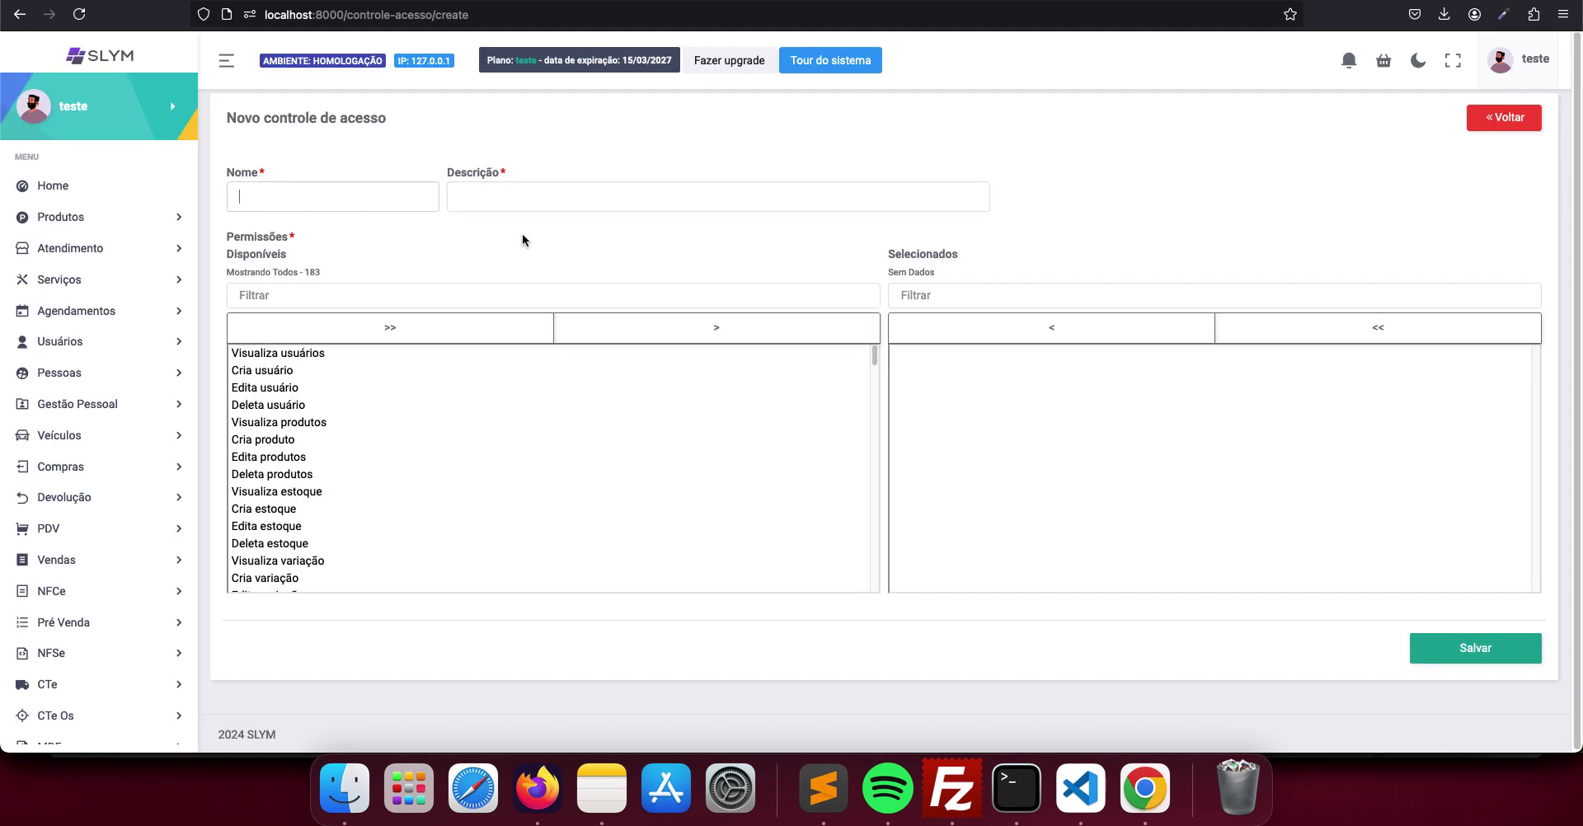
text(Teste)
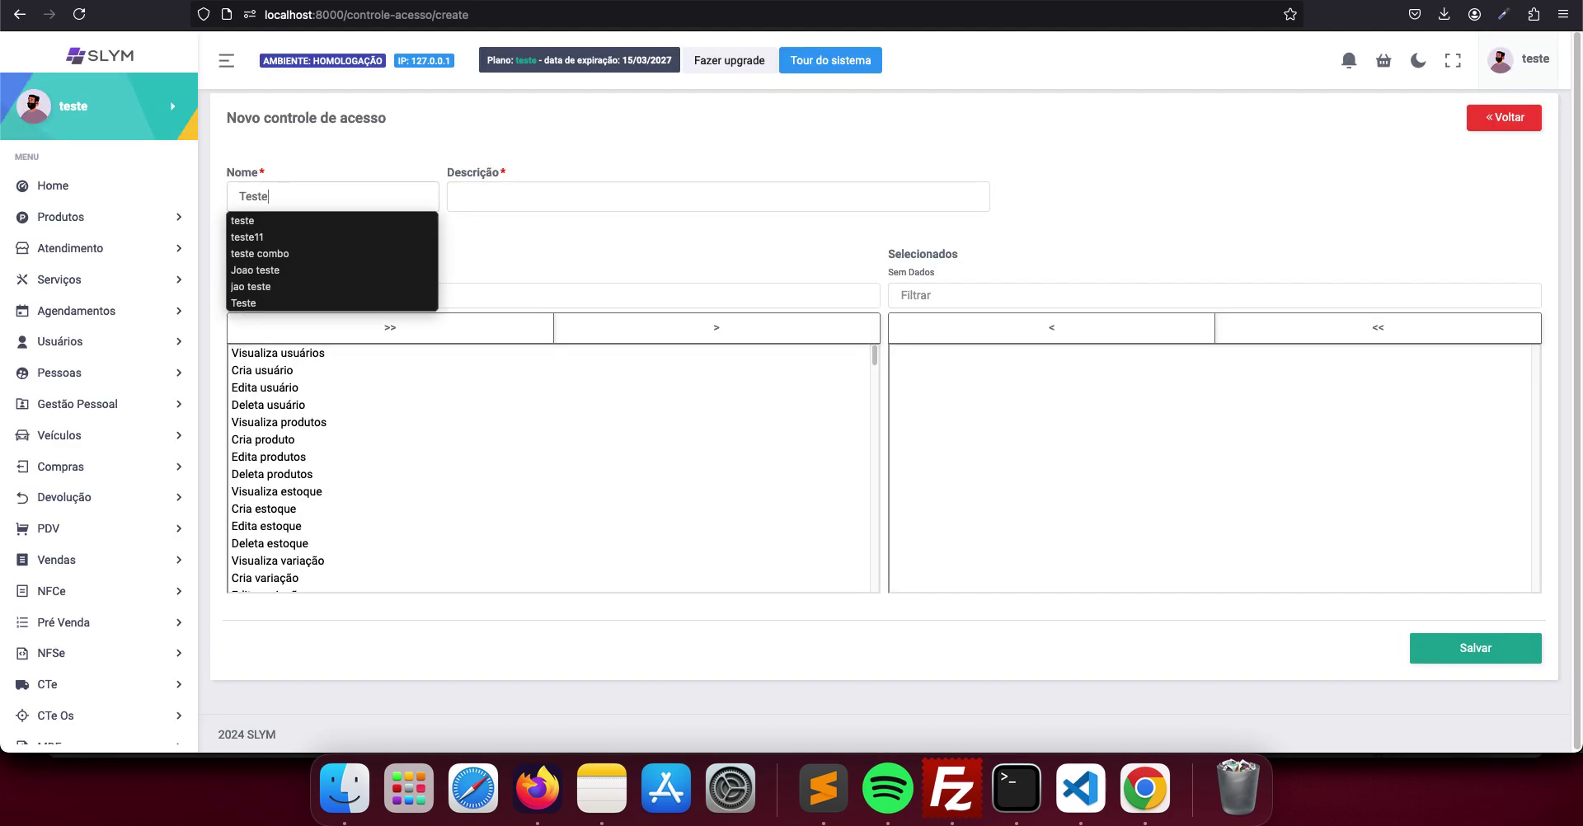
text(2)
click(540, 201)
text(Teste)
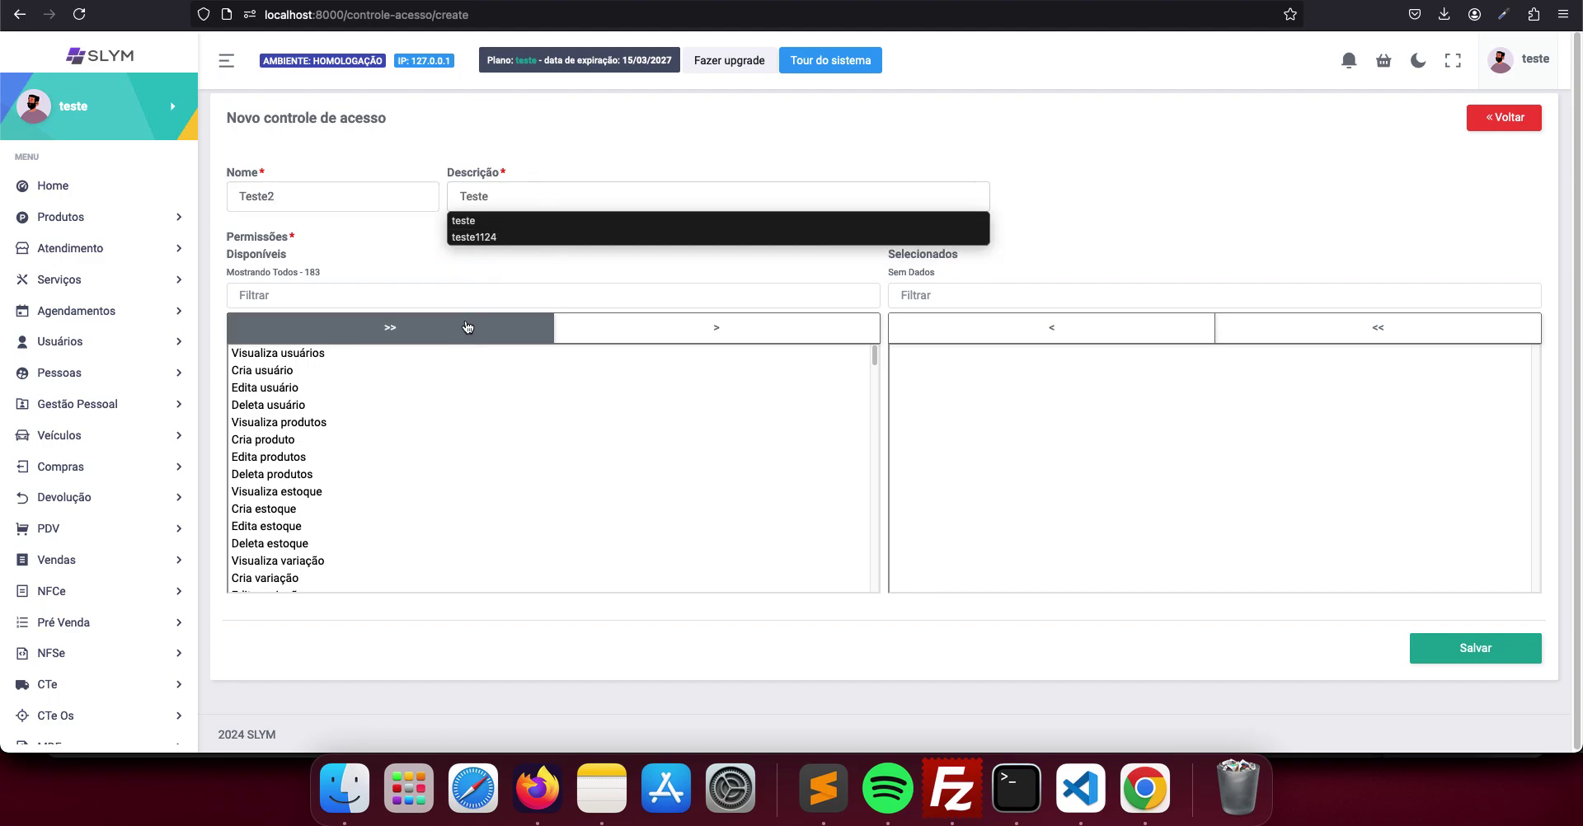
Try filtering the available permissions by "produt", clear the filter, then assign all permissions to the Teste2 access control and save it
click(458, 297)
text(produt)
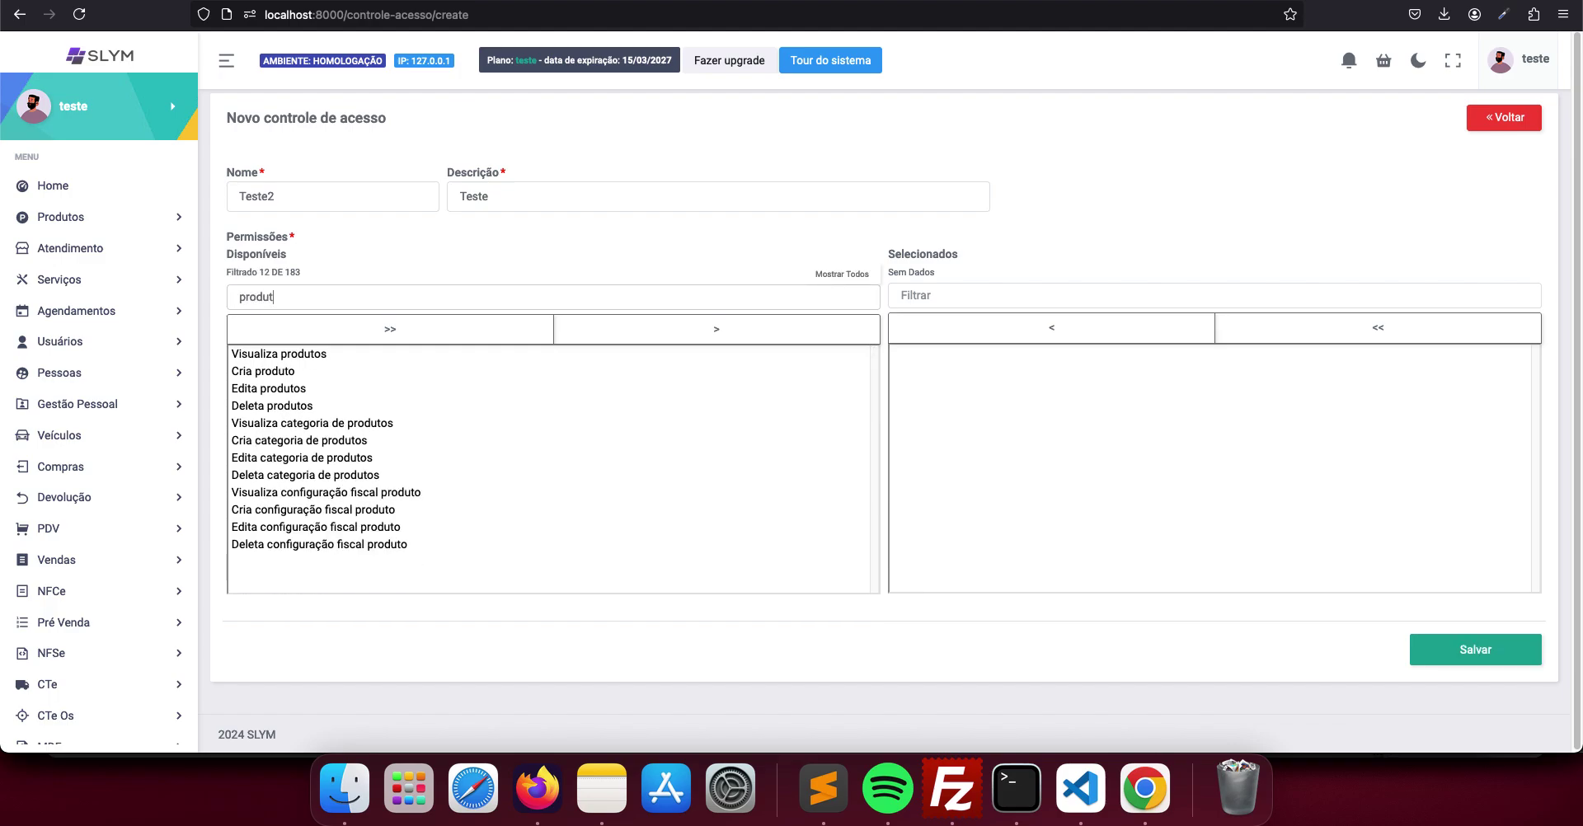
key(super+a)
key(BackSpace)
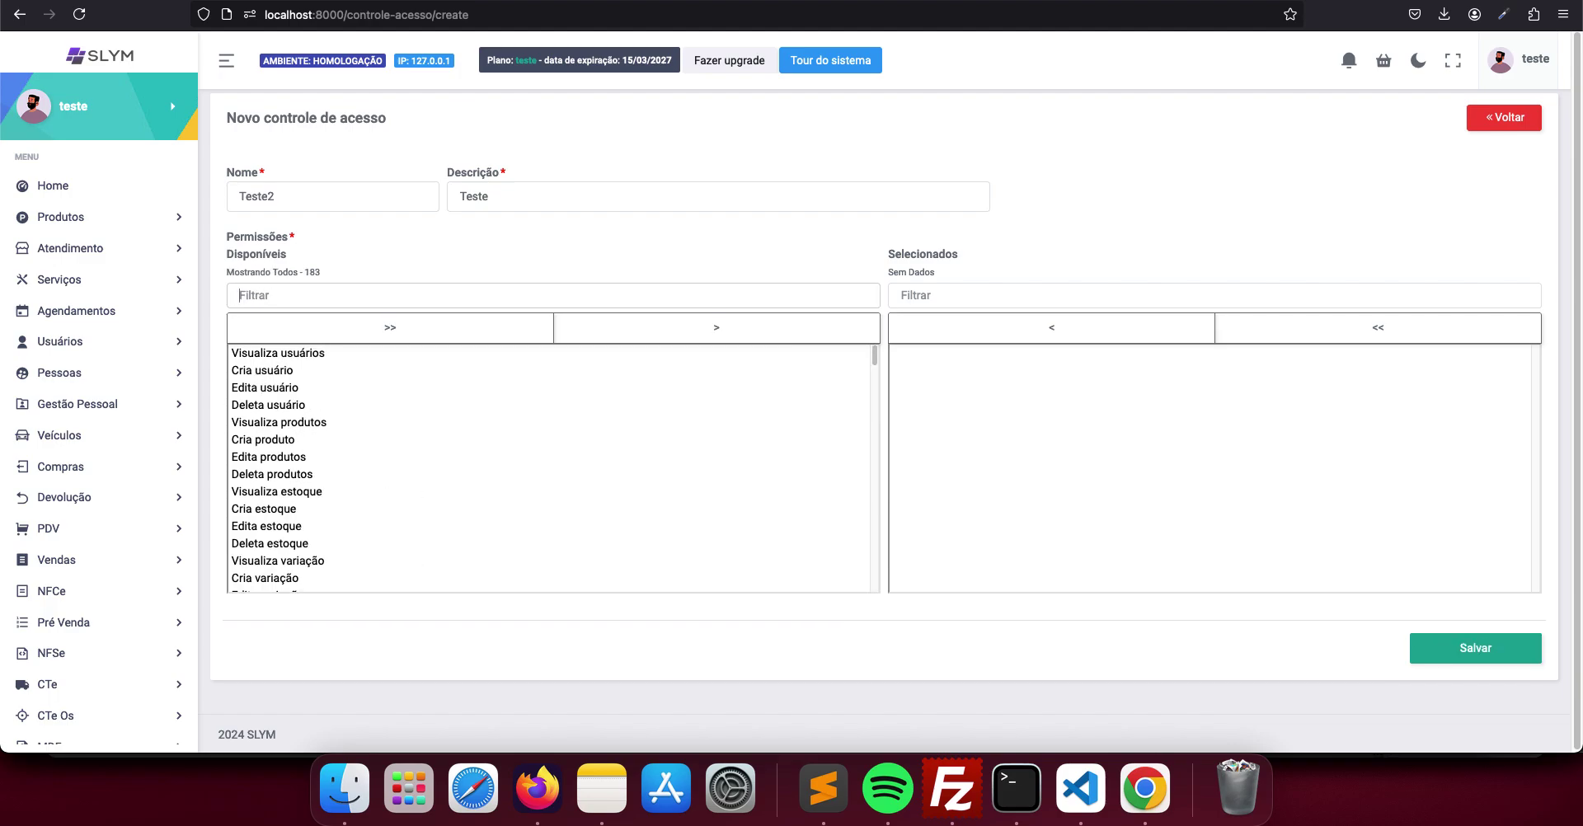
click(409, 330)
click(1447, 658)
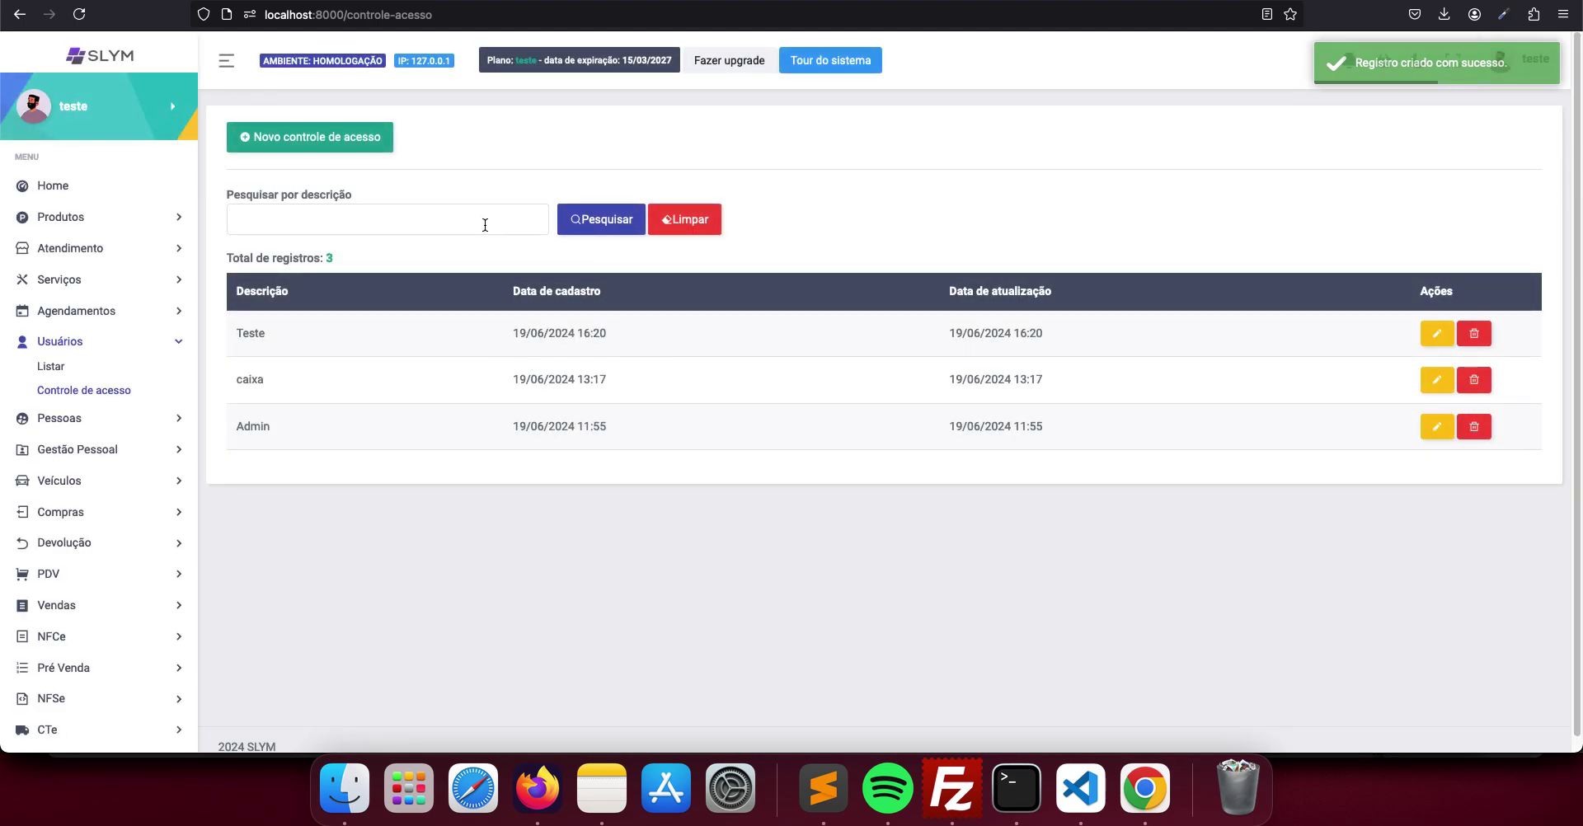
Switch to the super admin session in Chrome and view the Atribuições list, highlighting the Gestor Plataforma description
key(super+Tab)
key(super+grave)
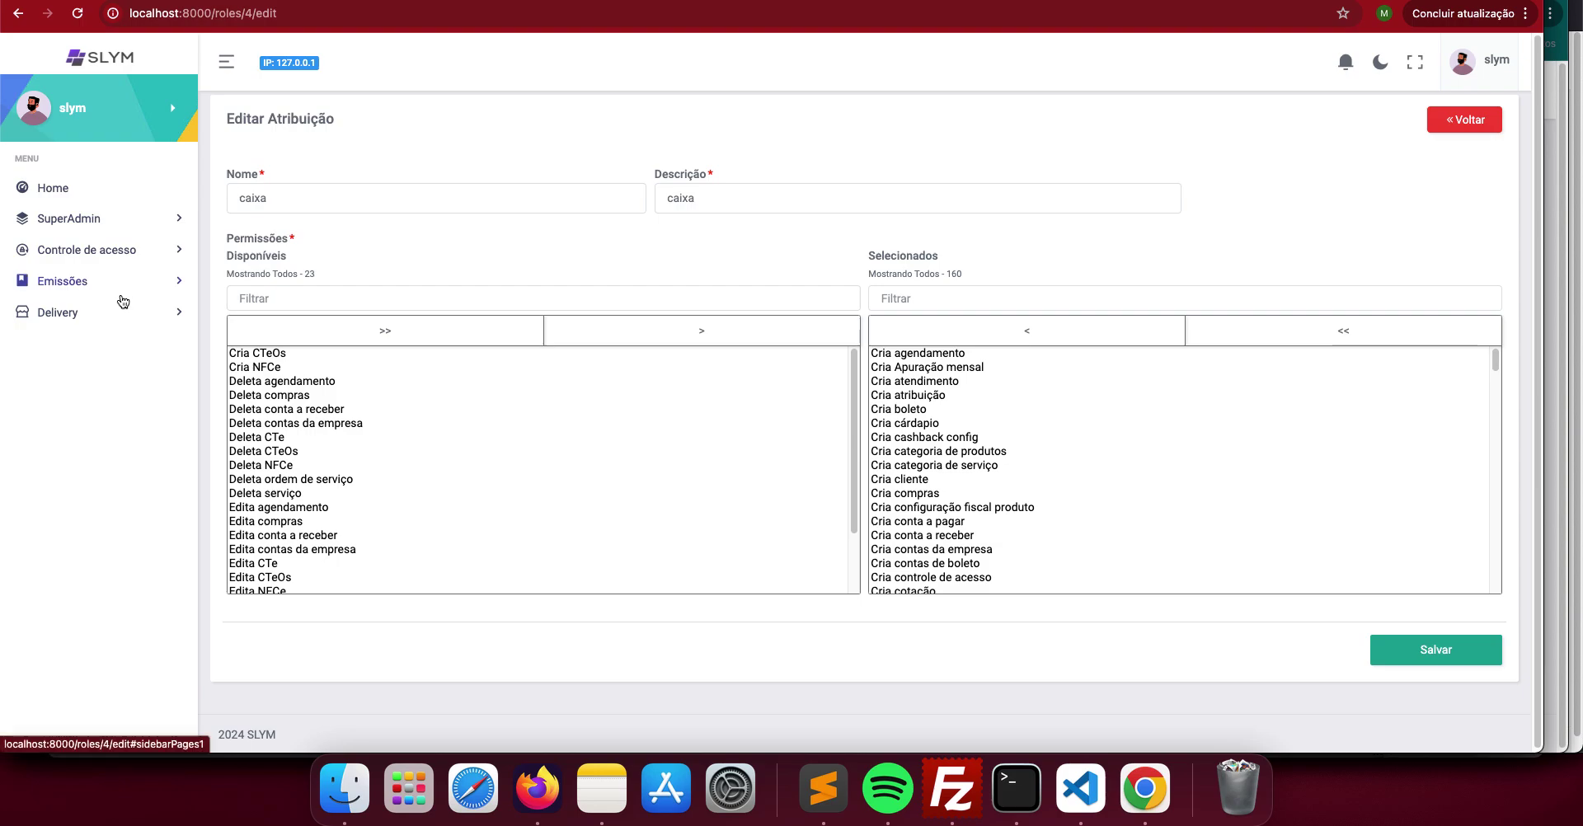
click(132, 250)
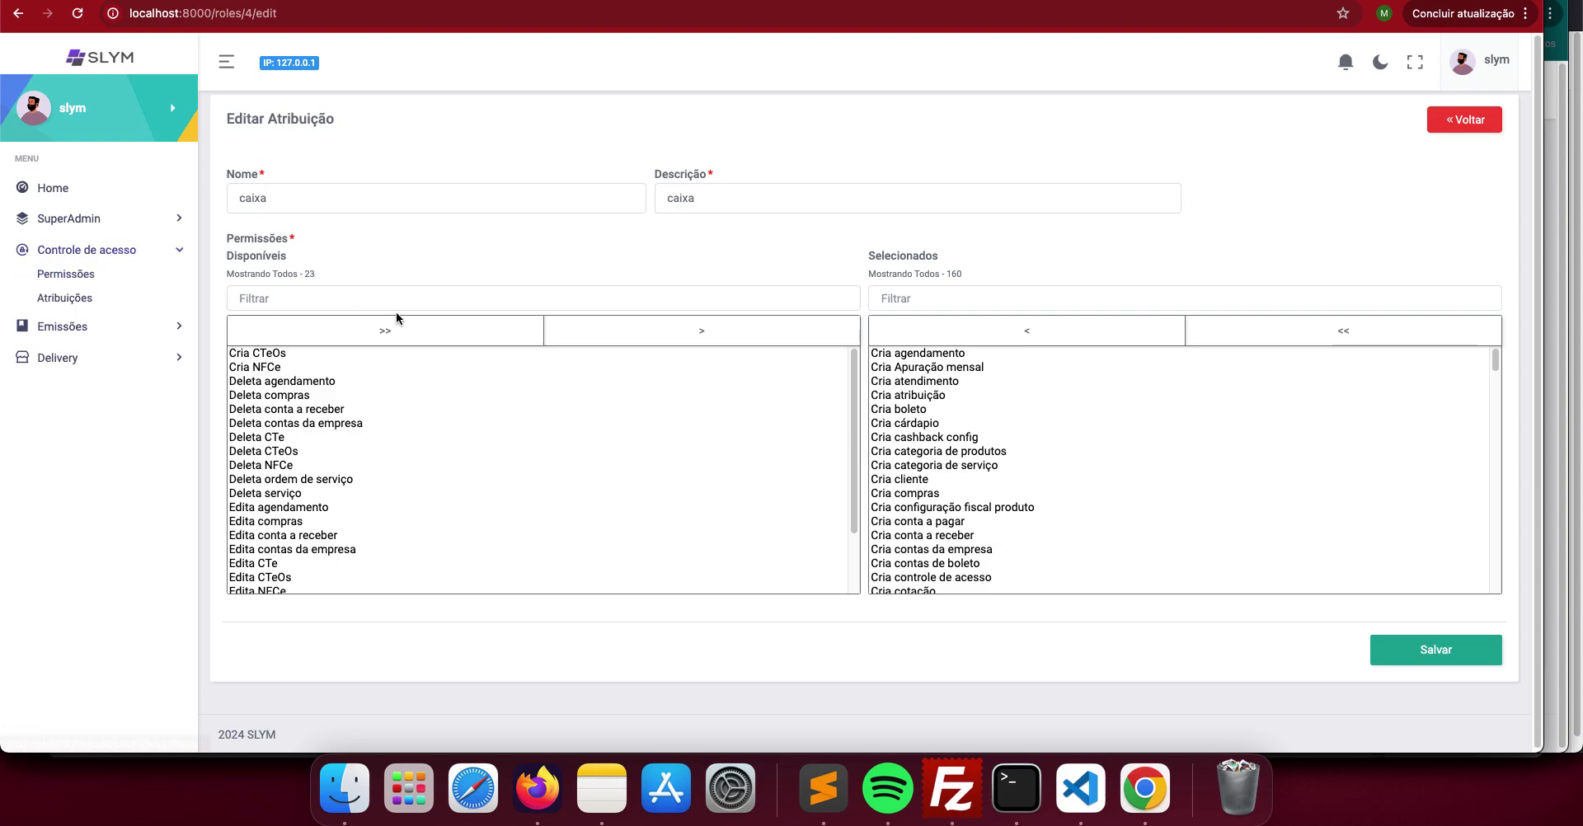
click(116, 291)
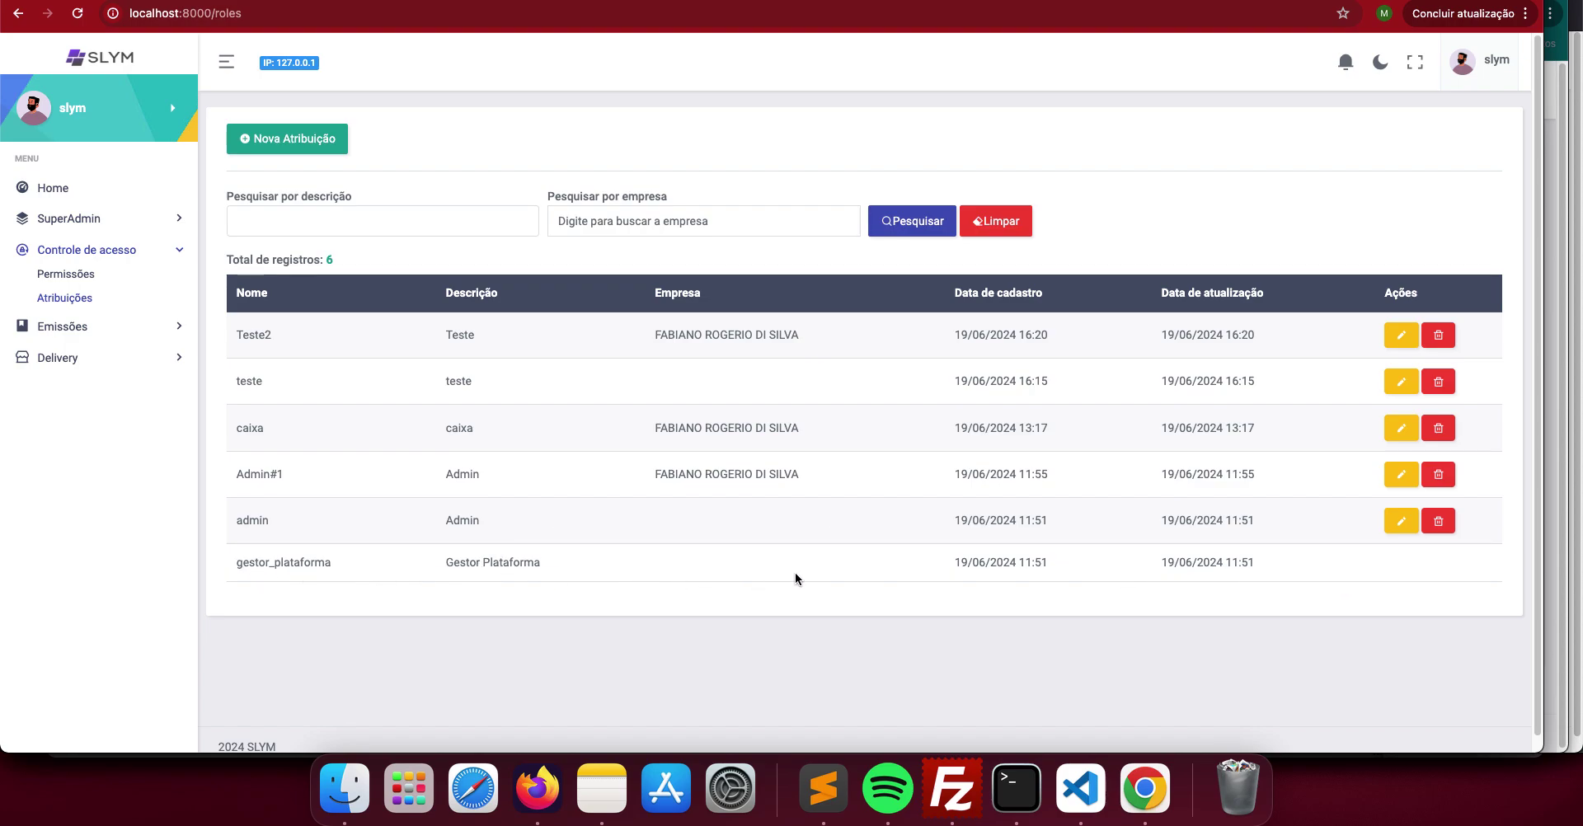
drag(551, 572, 467, 568)
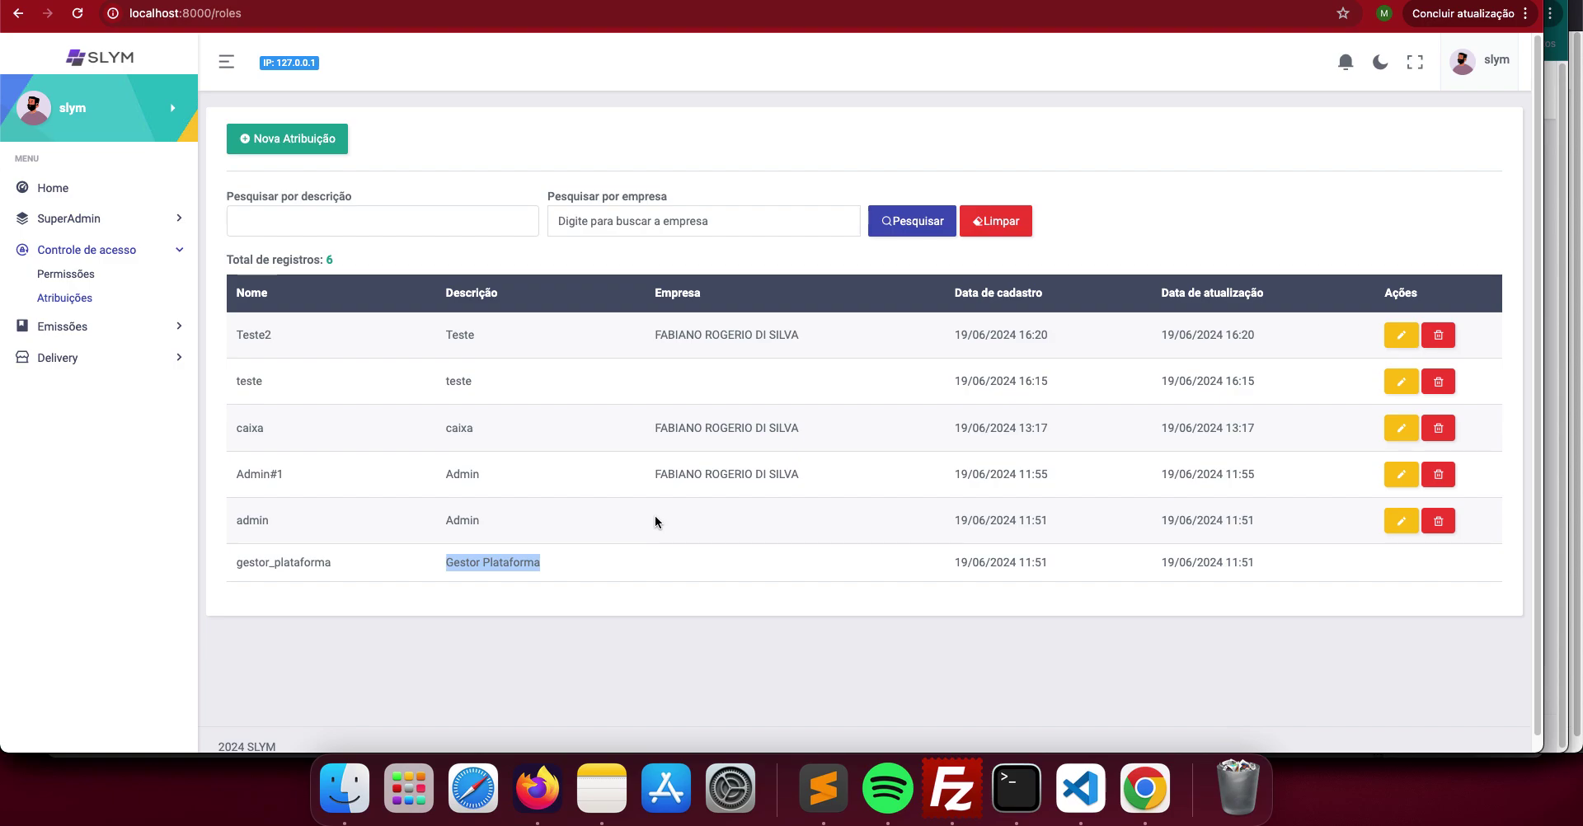
Switch back to Firefox, open the teste user for editing from the user list and view the Controle de acesso options
key(super+Tab)
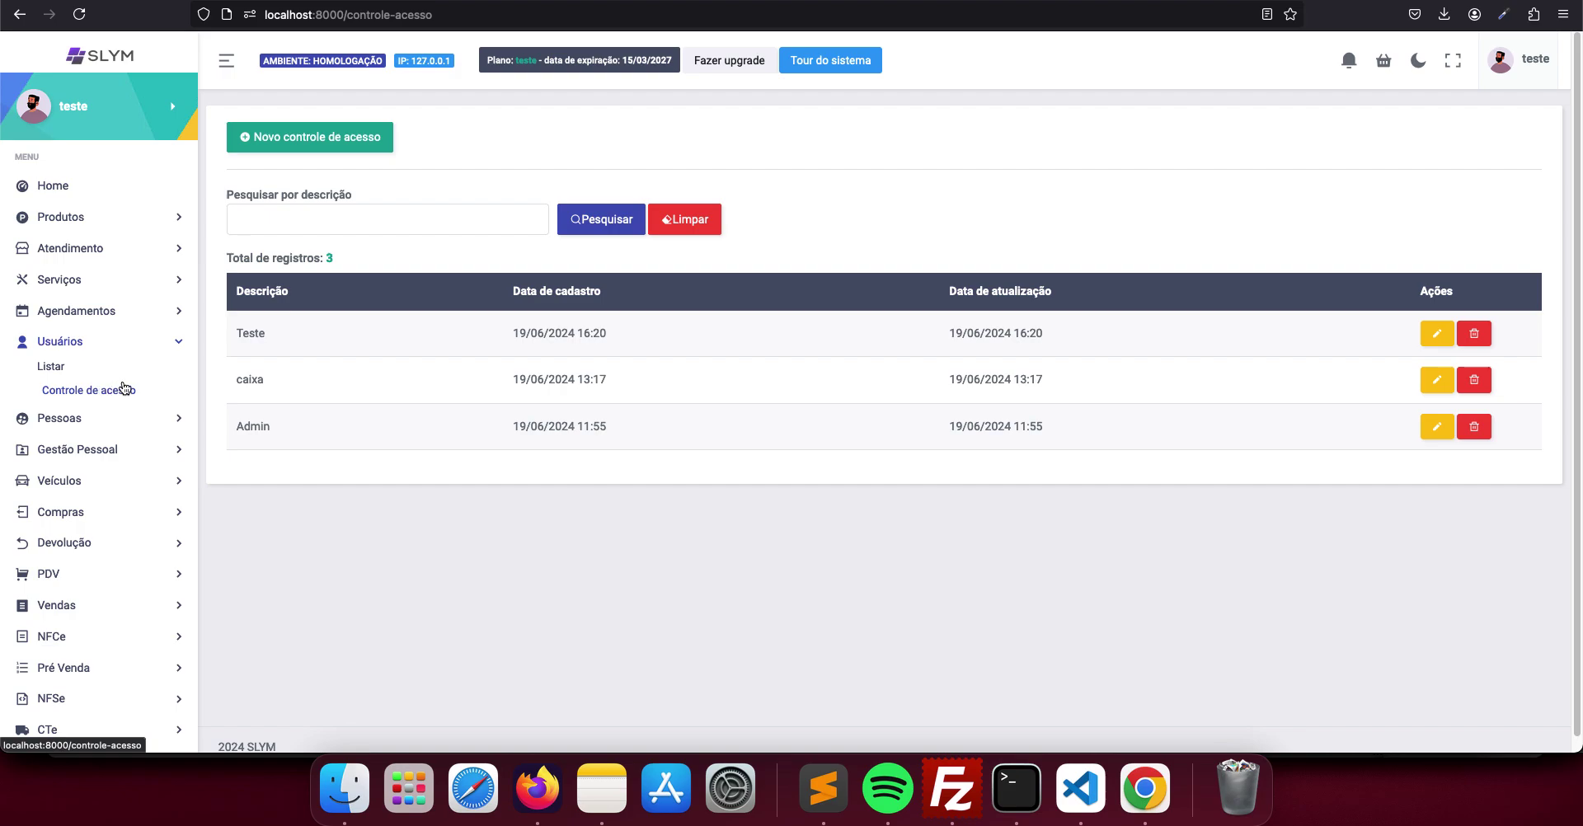
click(66, 363)
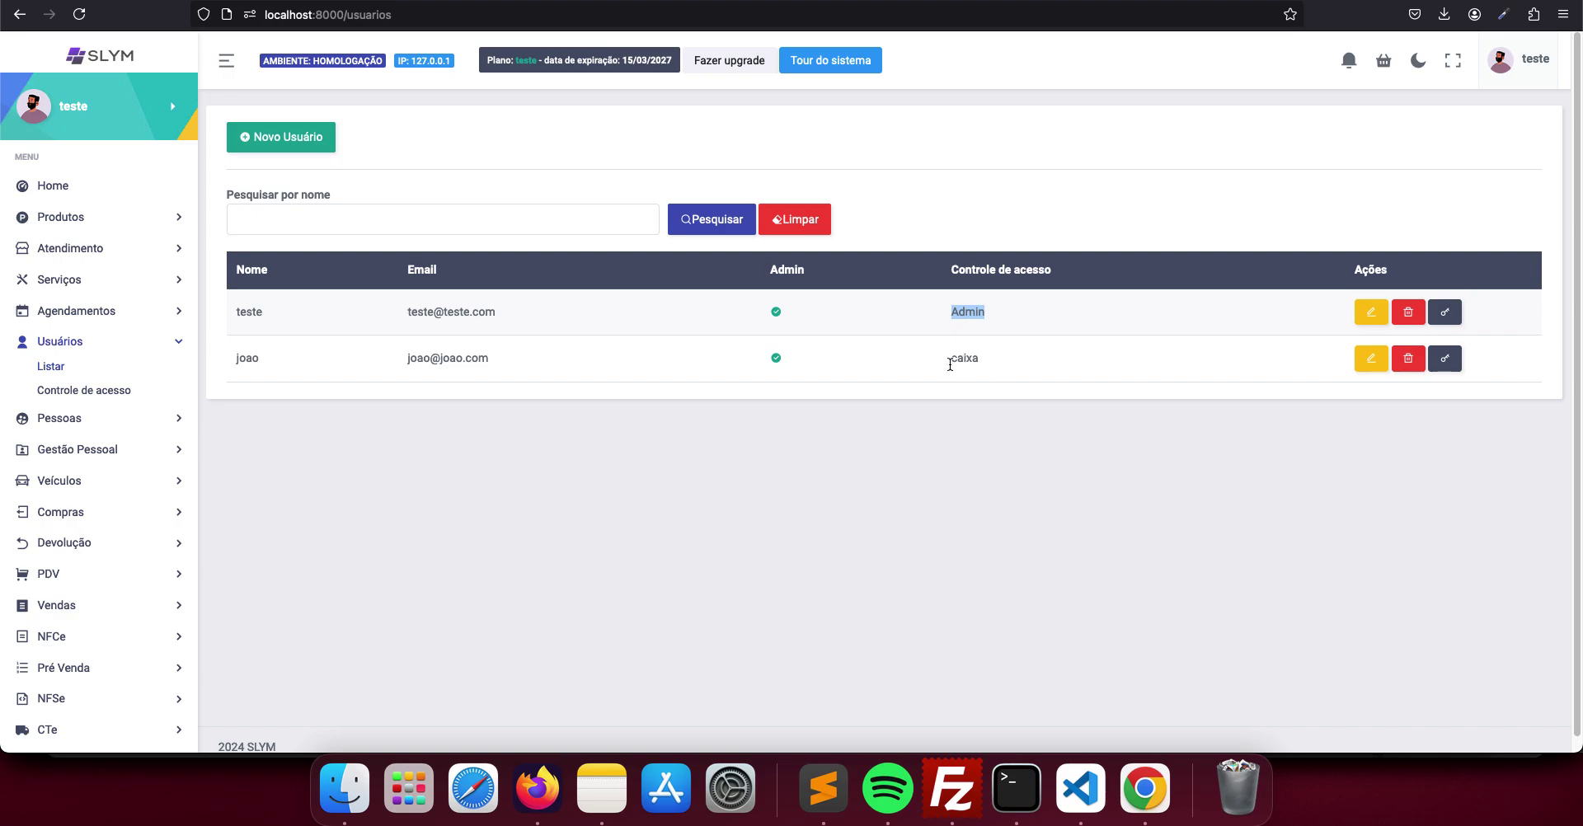
click(1373, 313)
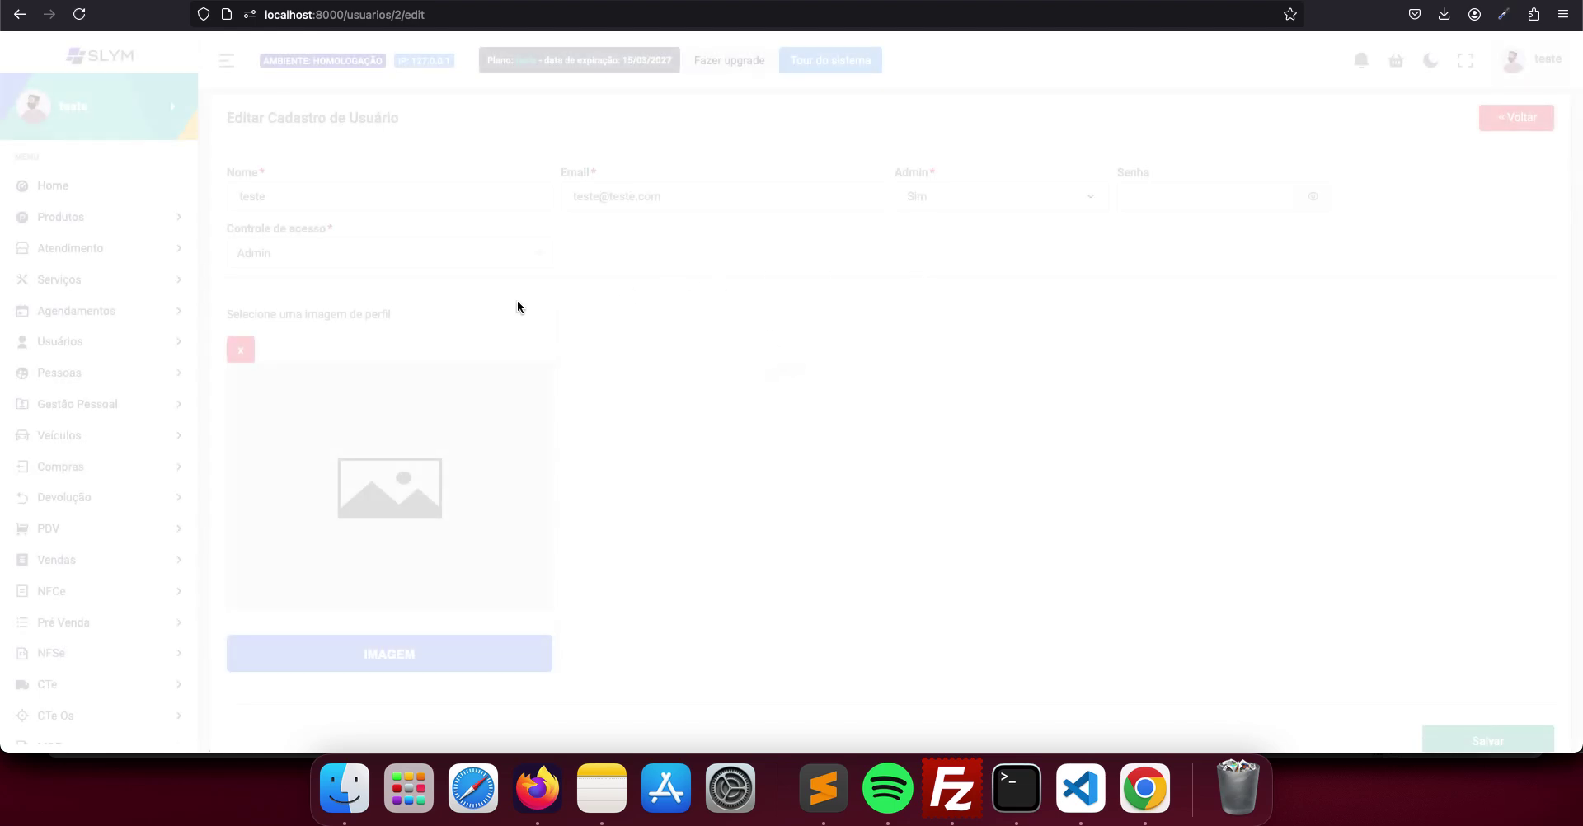
click(384, 253)
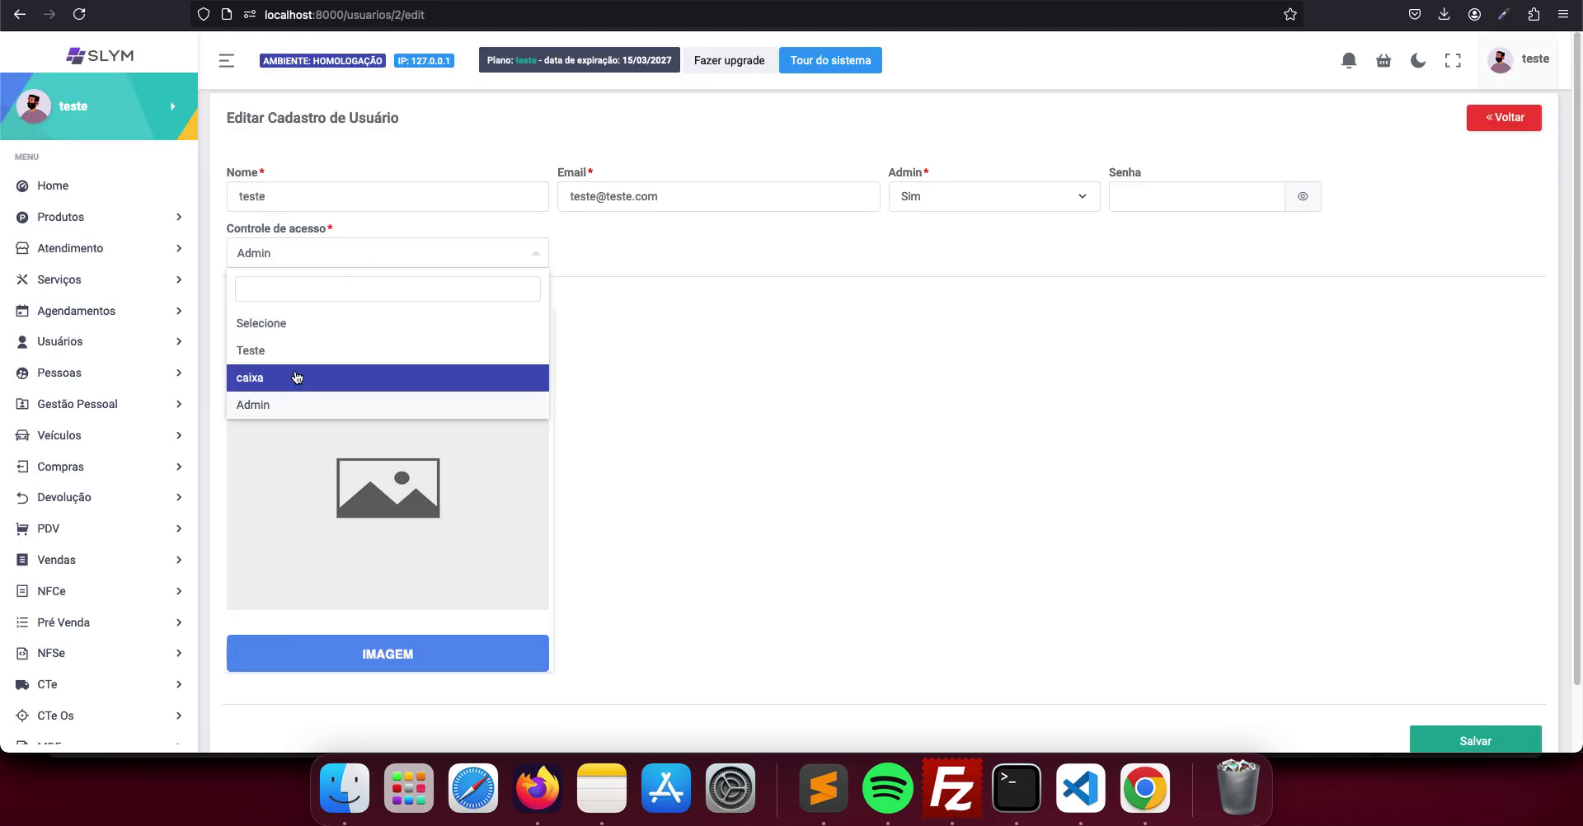
Open the caixa access control for editing and view its available and selected permissions
click(78, 404)
click(89, 342)
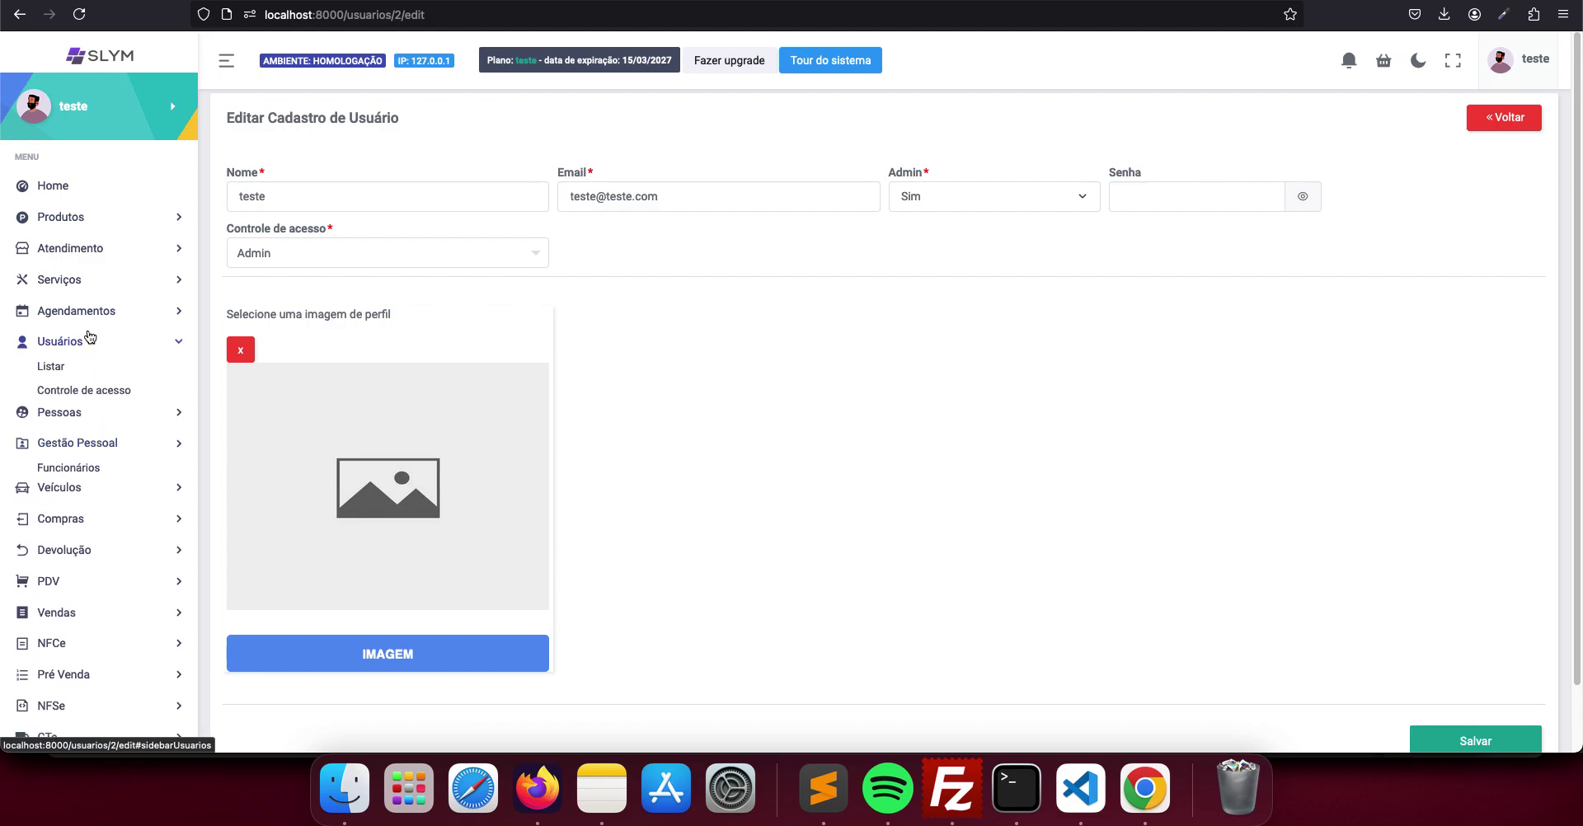
click(85, 390)
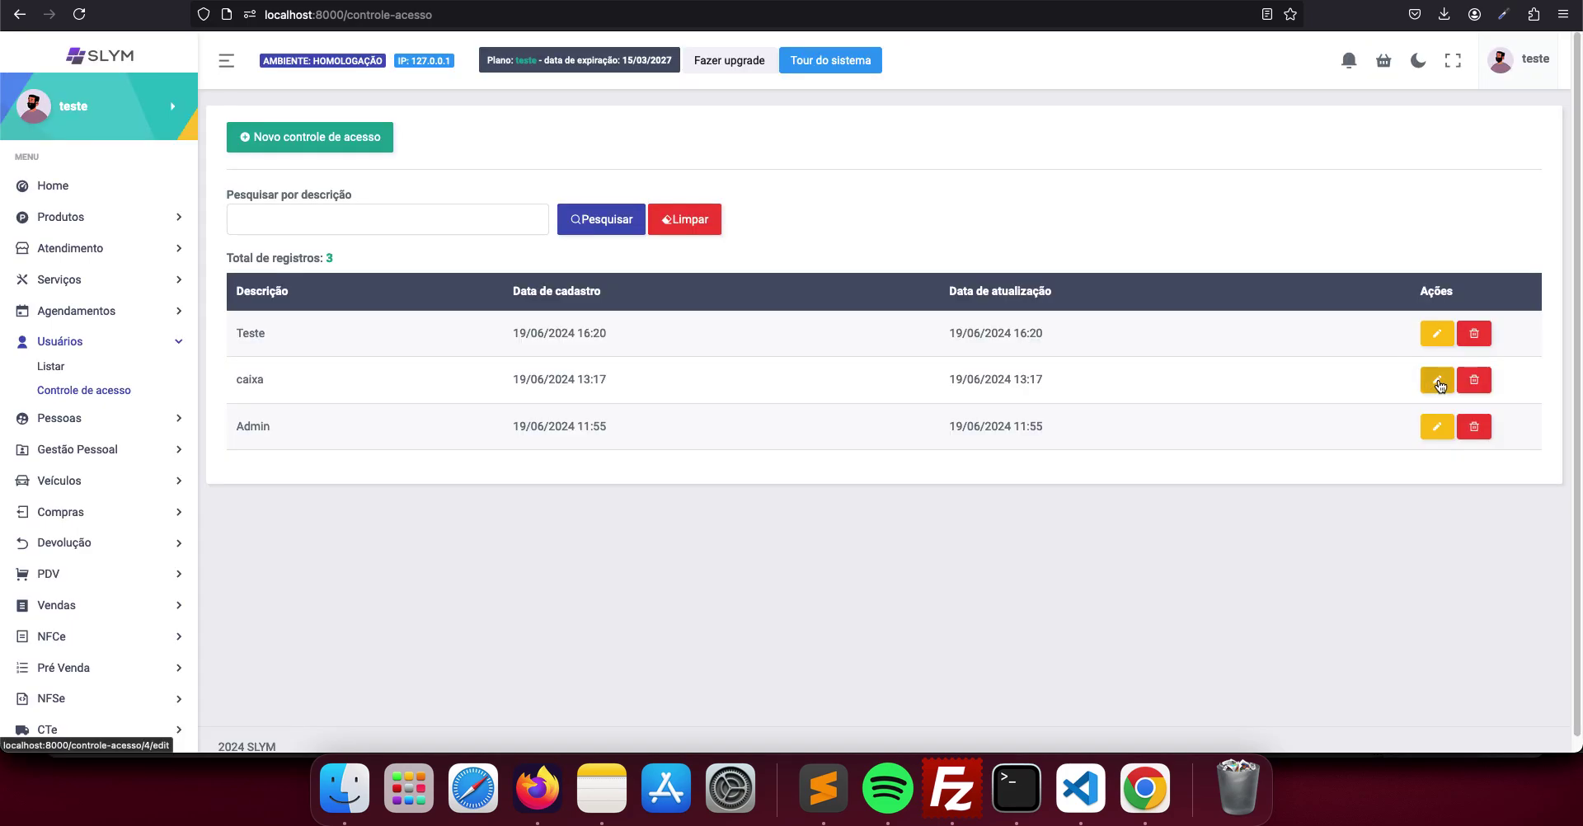
click(1438, 381)
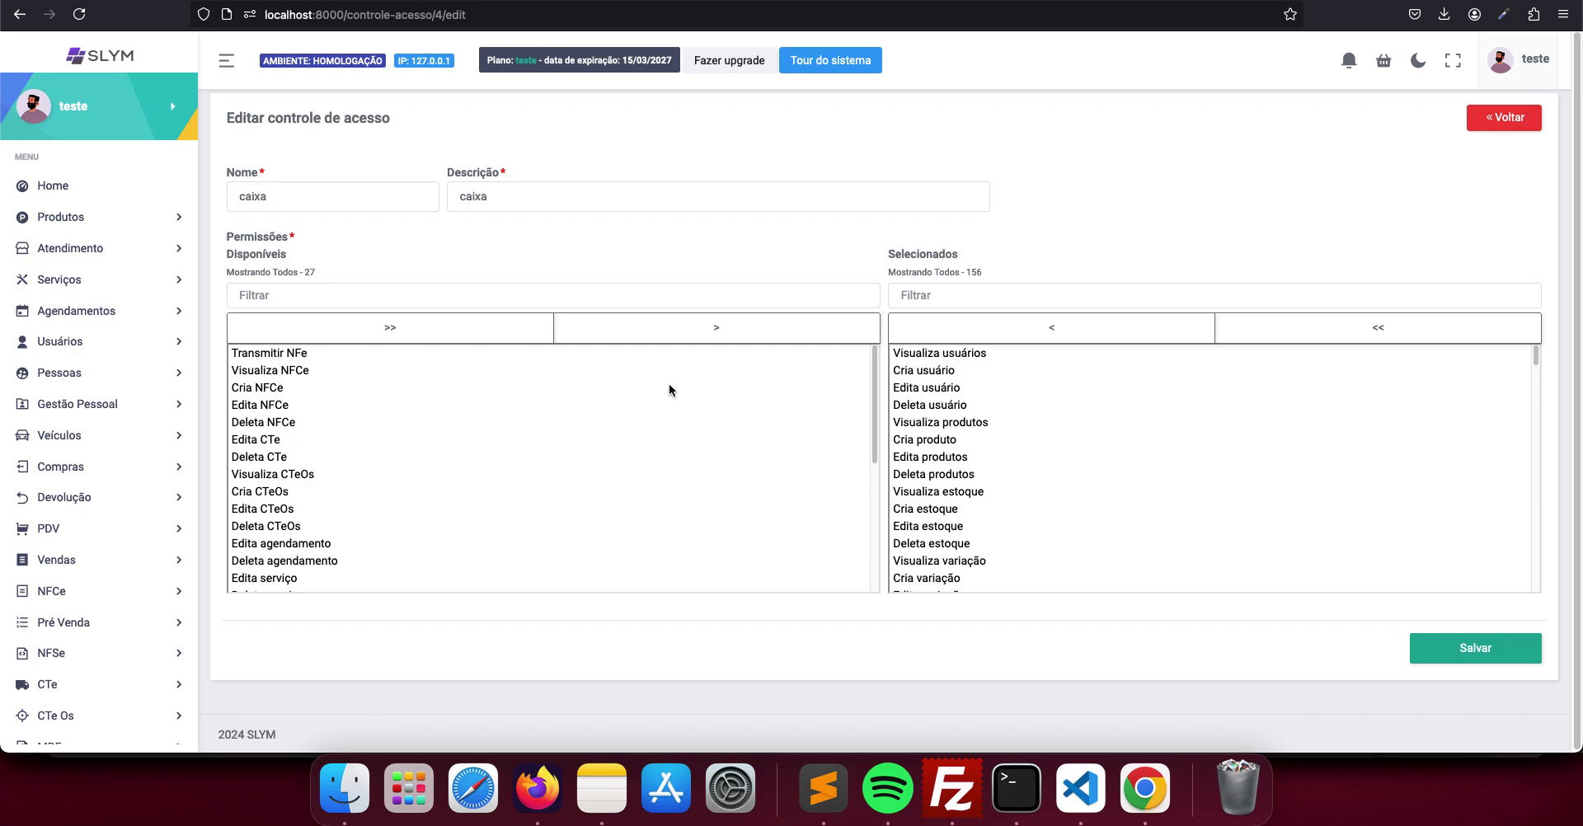
click(96, 345)
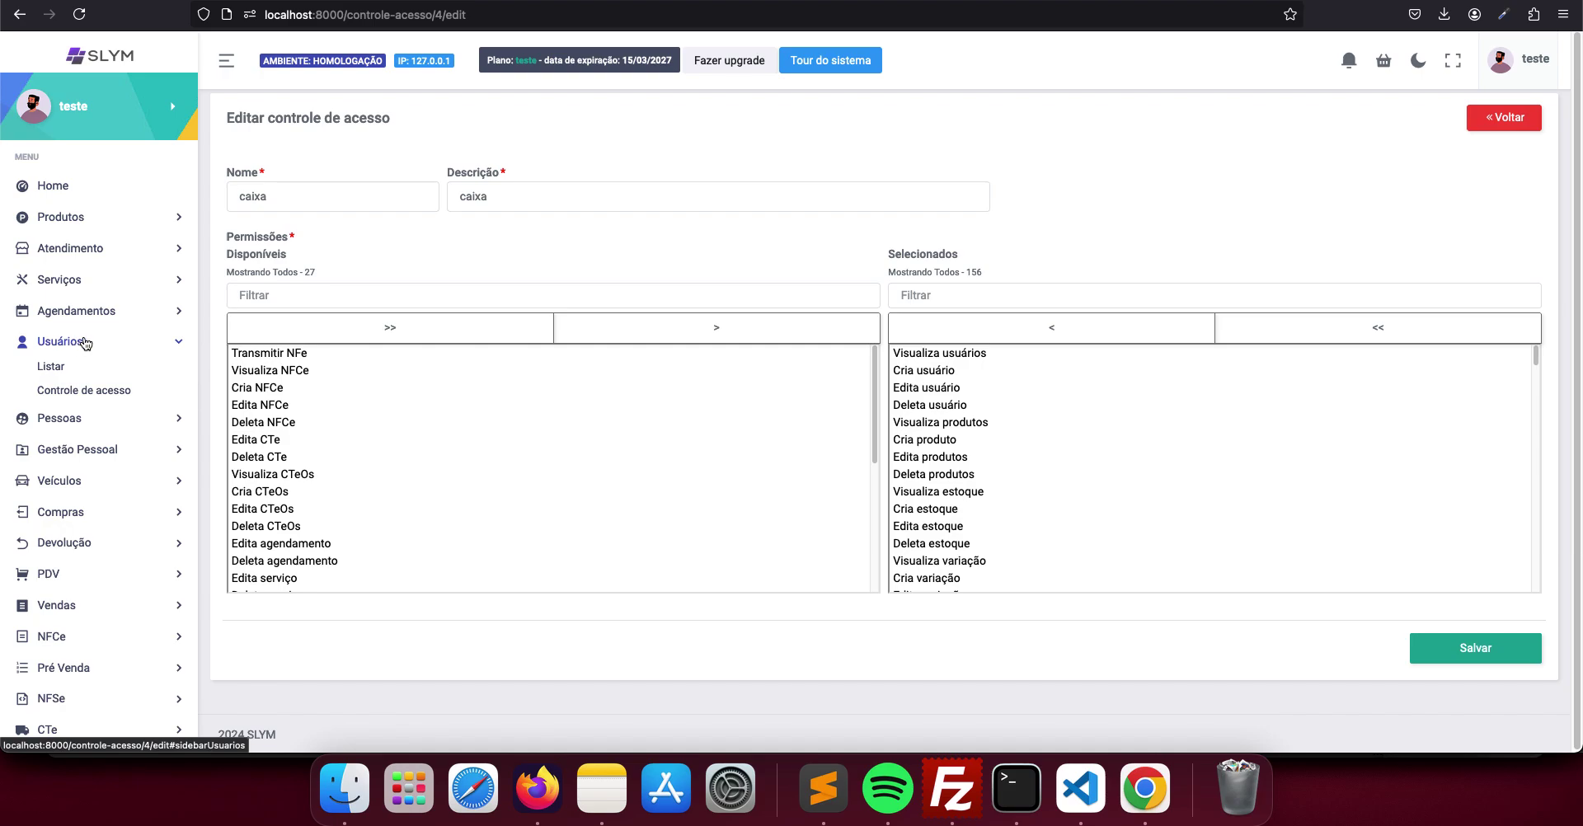
Switch to the caixa user's session in Chrome and open the new purchase form
key(super+Tab)
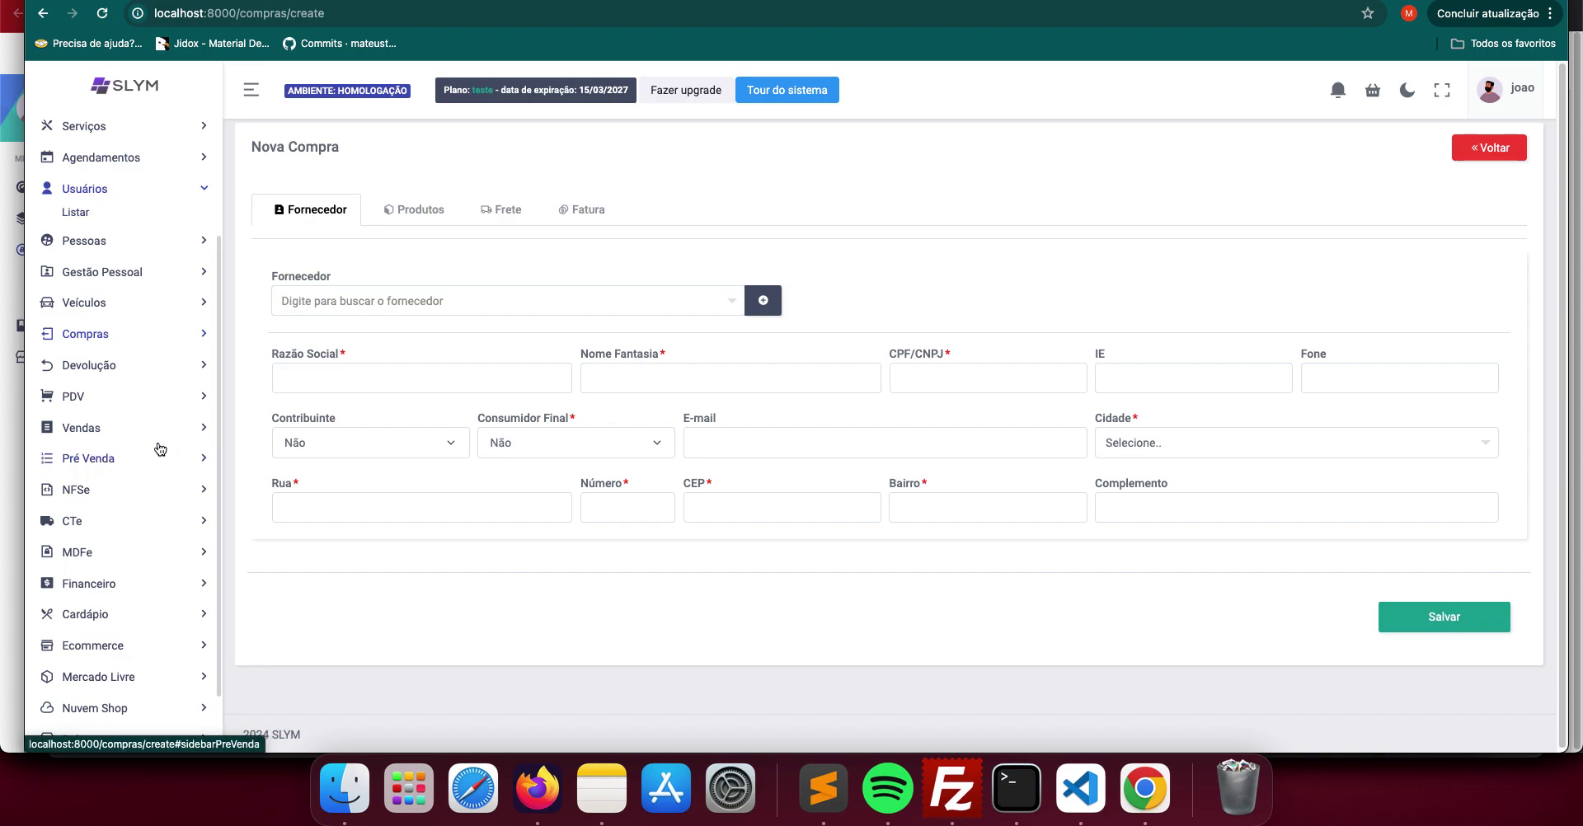
click(132, 334)
click(103, 363)
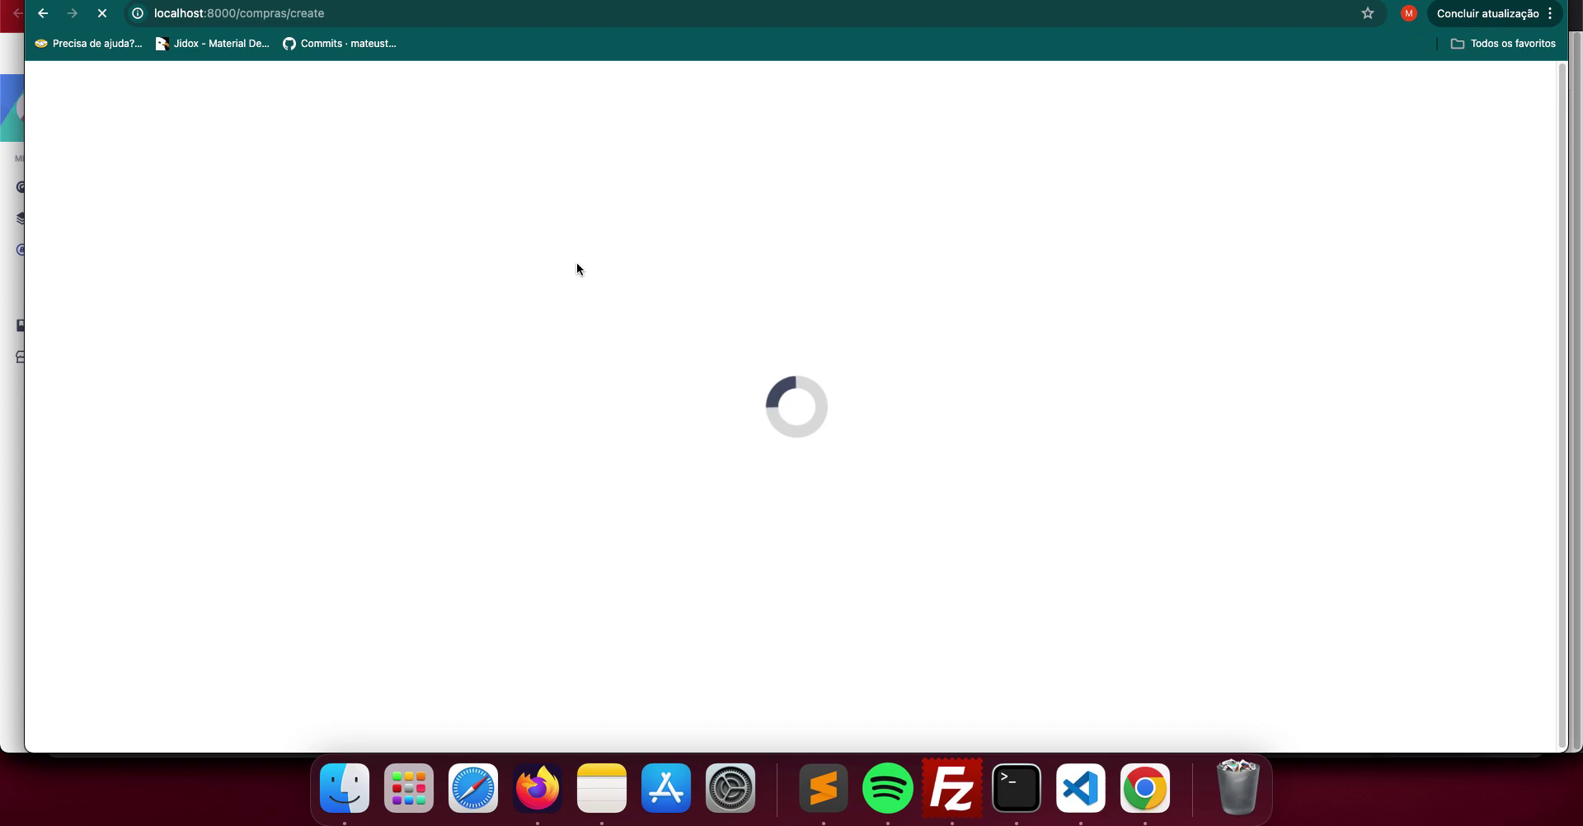
Back in Firefox, filter the caixa role's selected permissions by "com", remove all the matching ones and save
key(super+Tab)
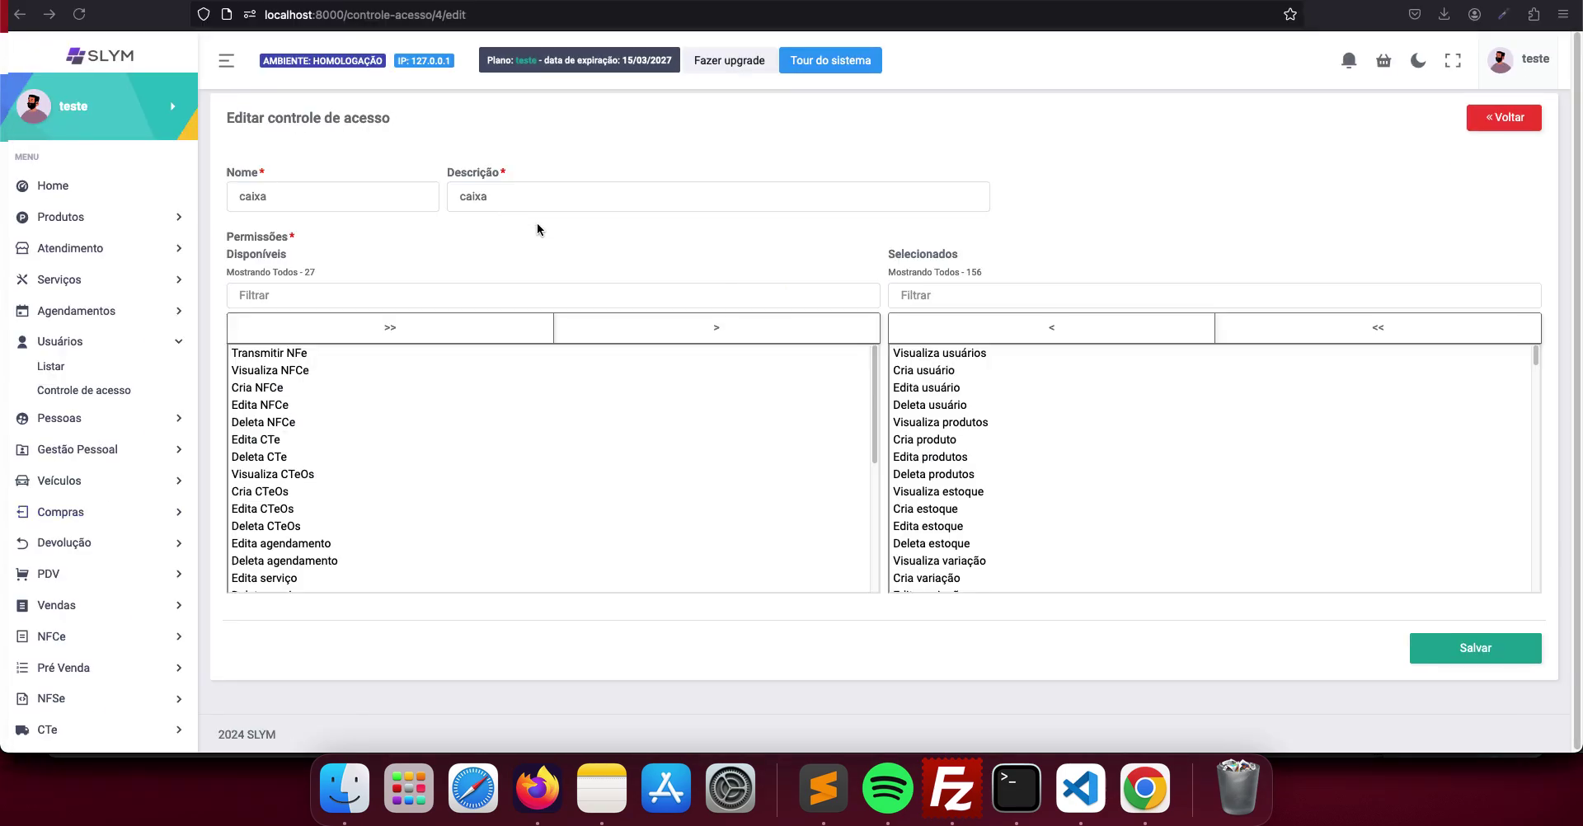
click(961, 298)
text(com)
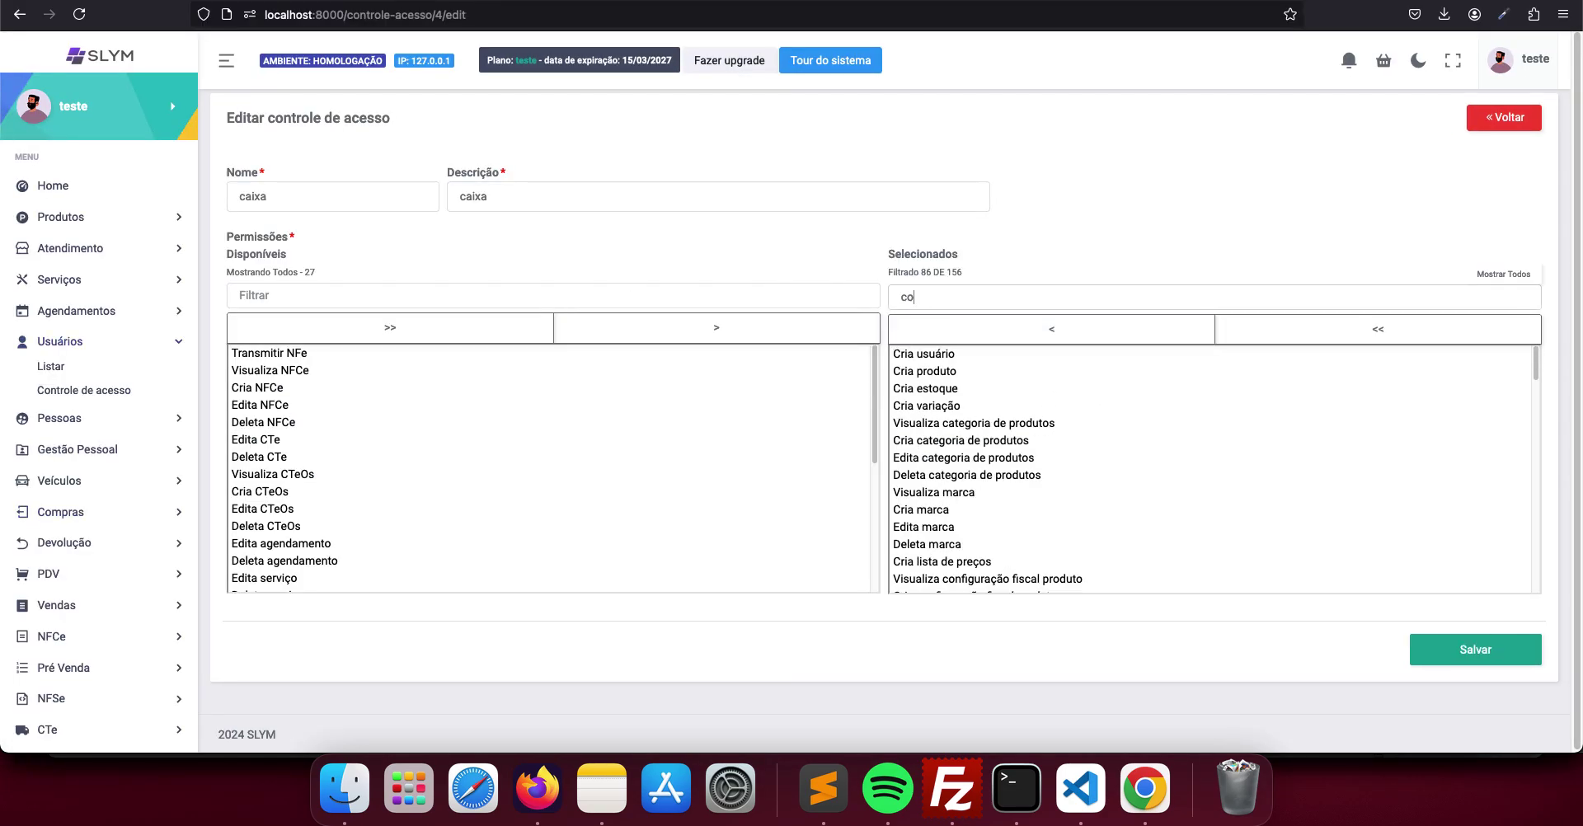
click(1378, 330)
click(1497, 660)
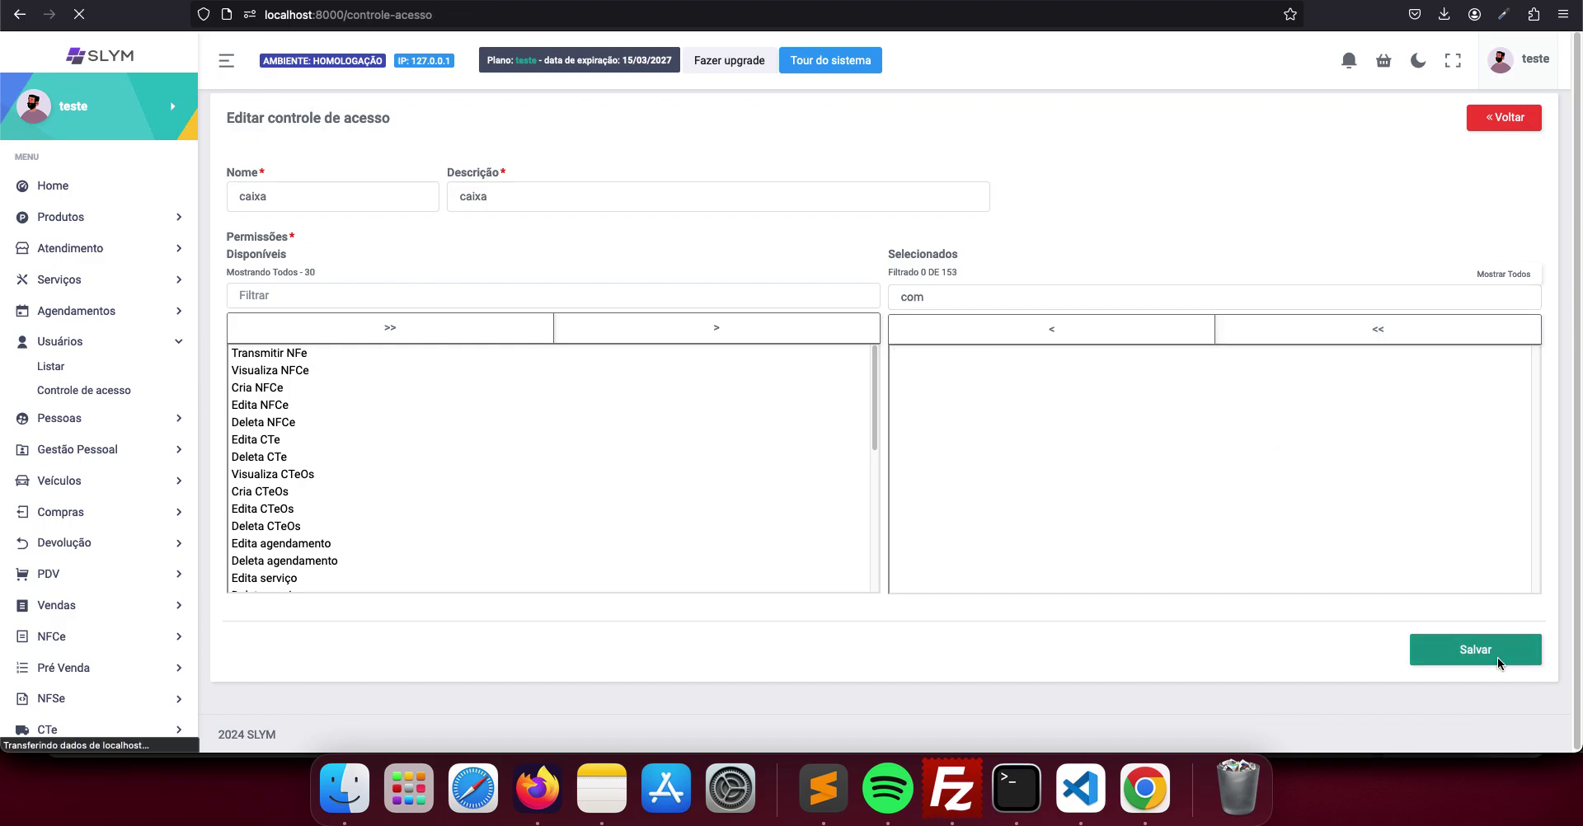
Check the purchase page in the caixa user's Chrome session, return to the home dashboard and look for Compras in its navigation
key(super+Tab)
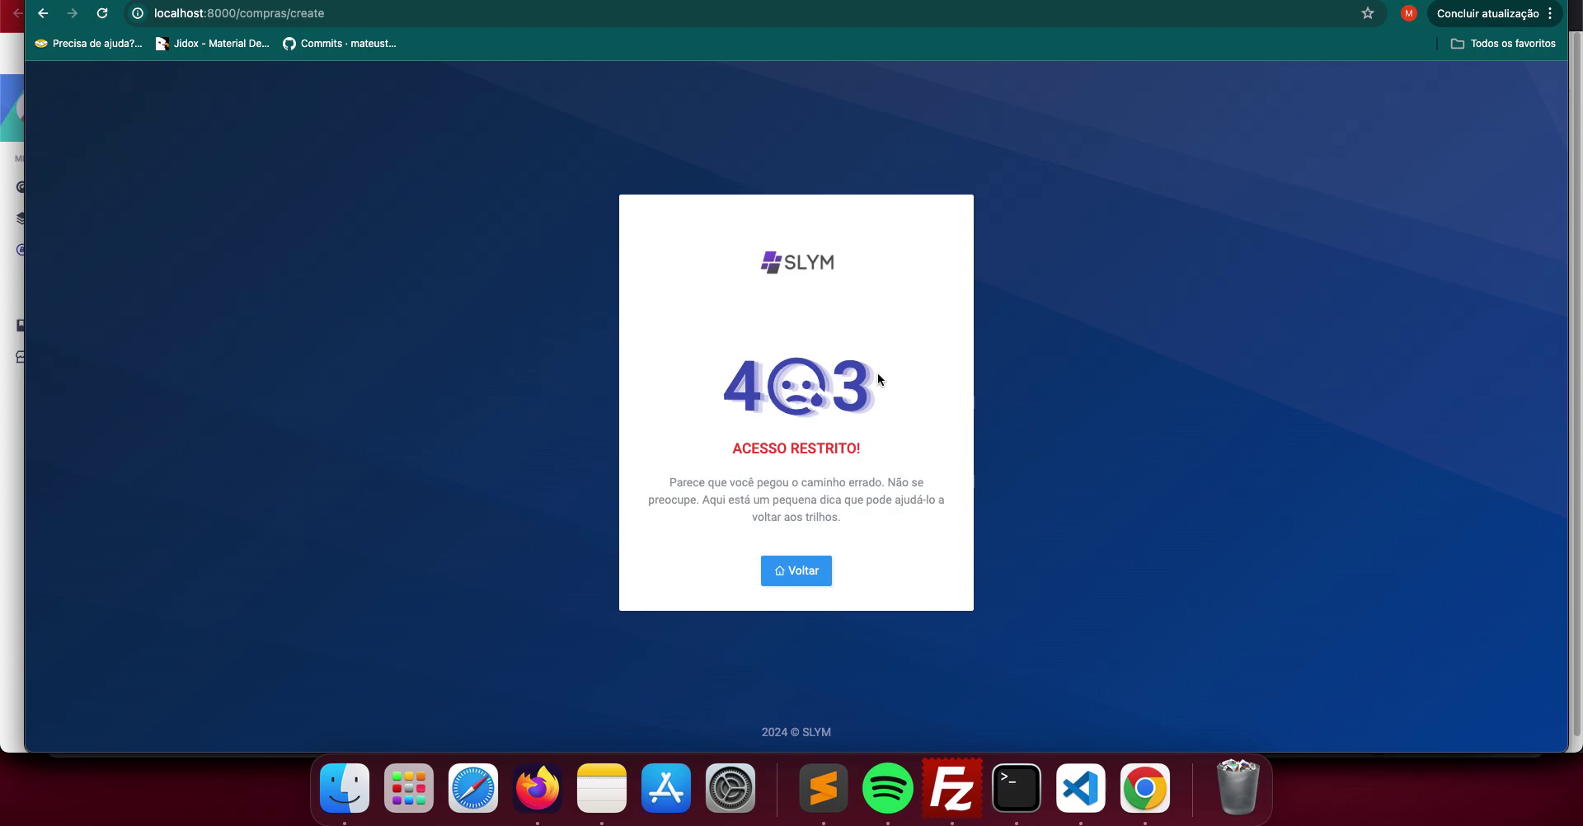
click(780, 570)
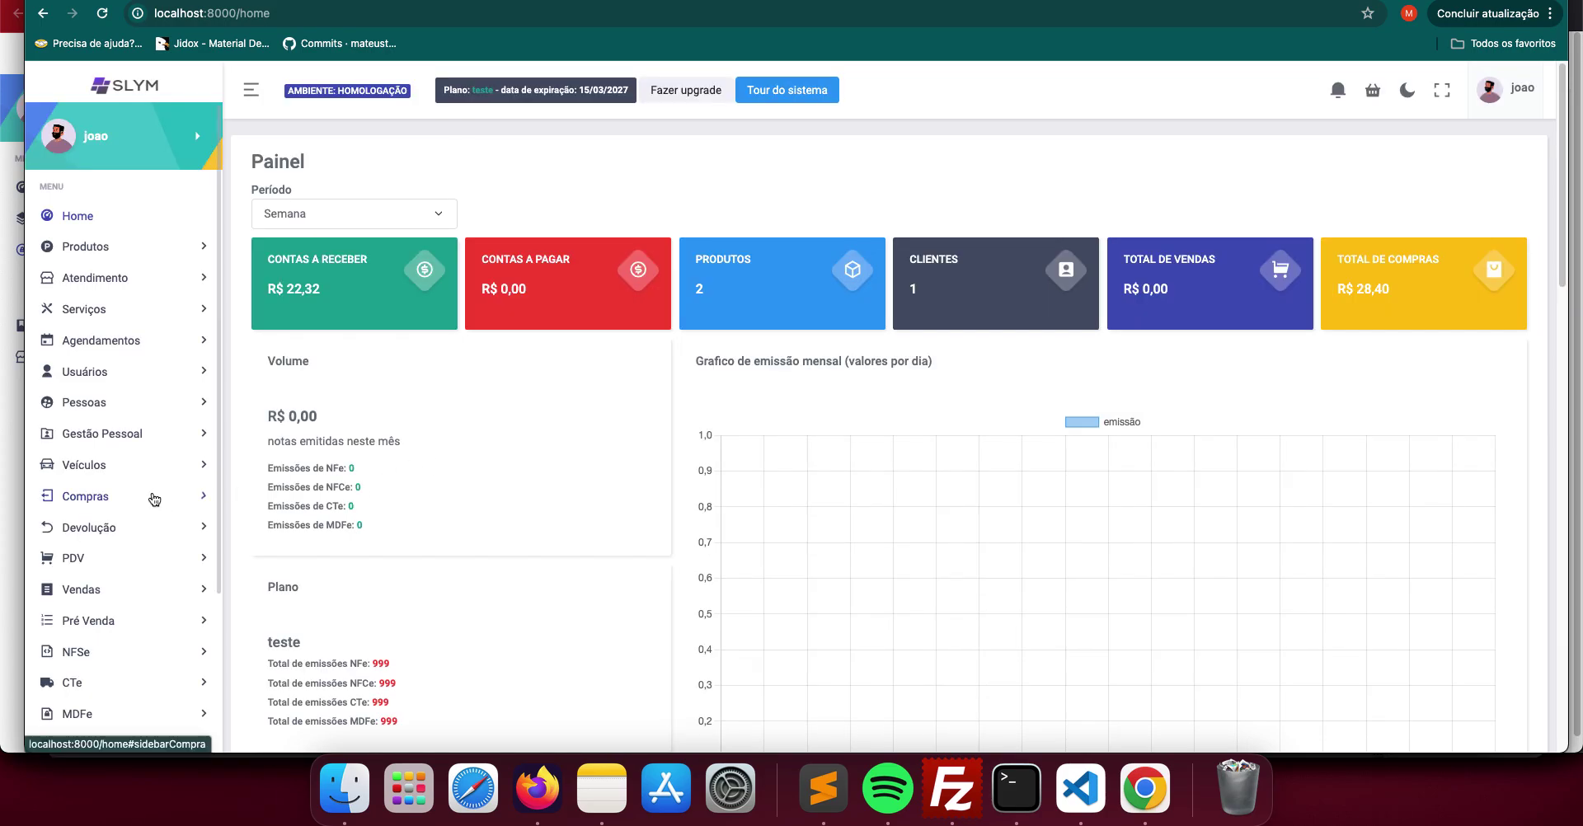
click(152, 498)
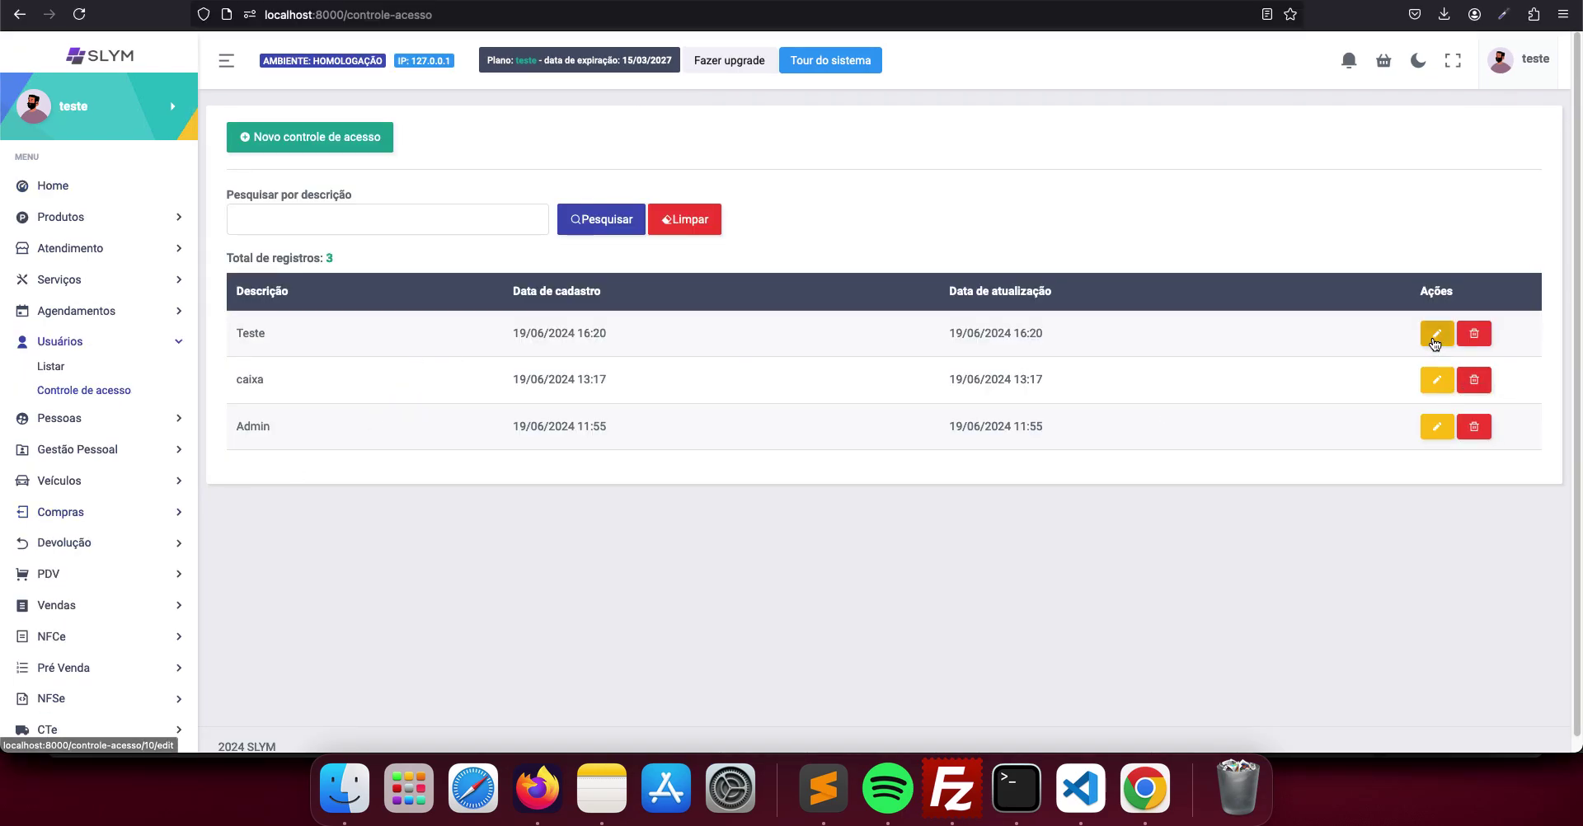
In Firefox, edit the caixa access control, filter the available permissions by "comp", add Cria compras and save
click(1437, 379)
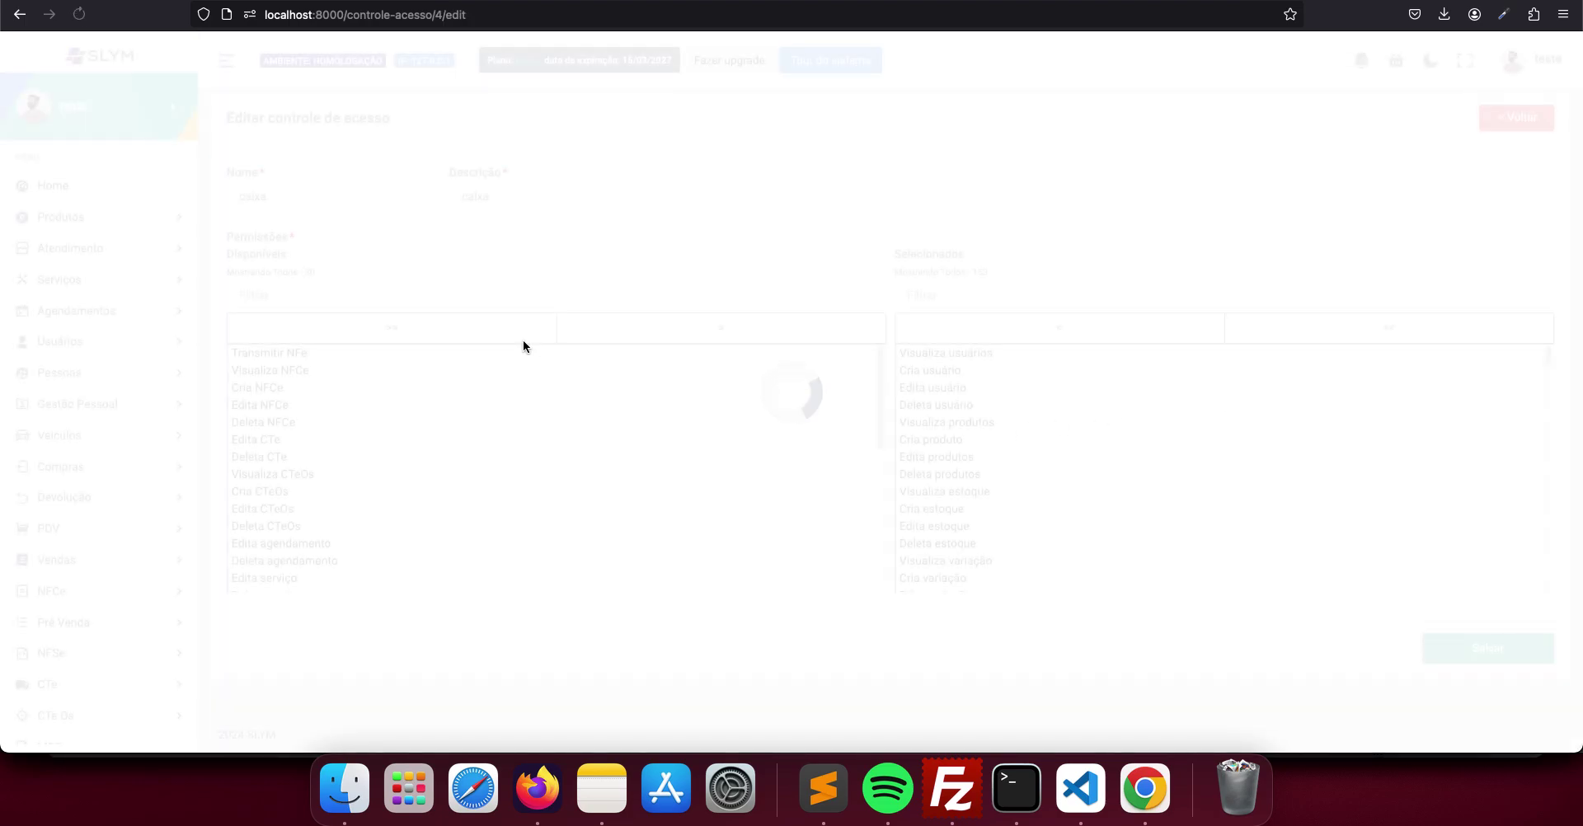
text(comp)
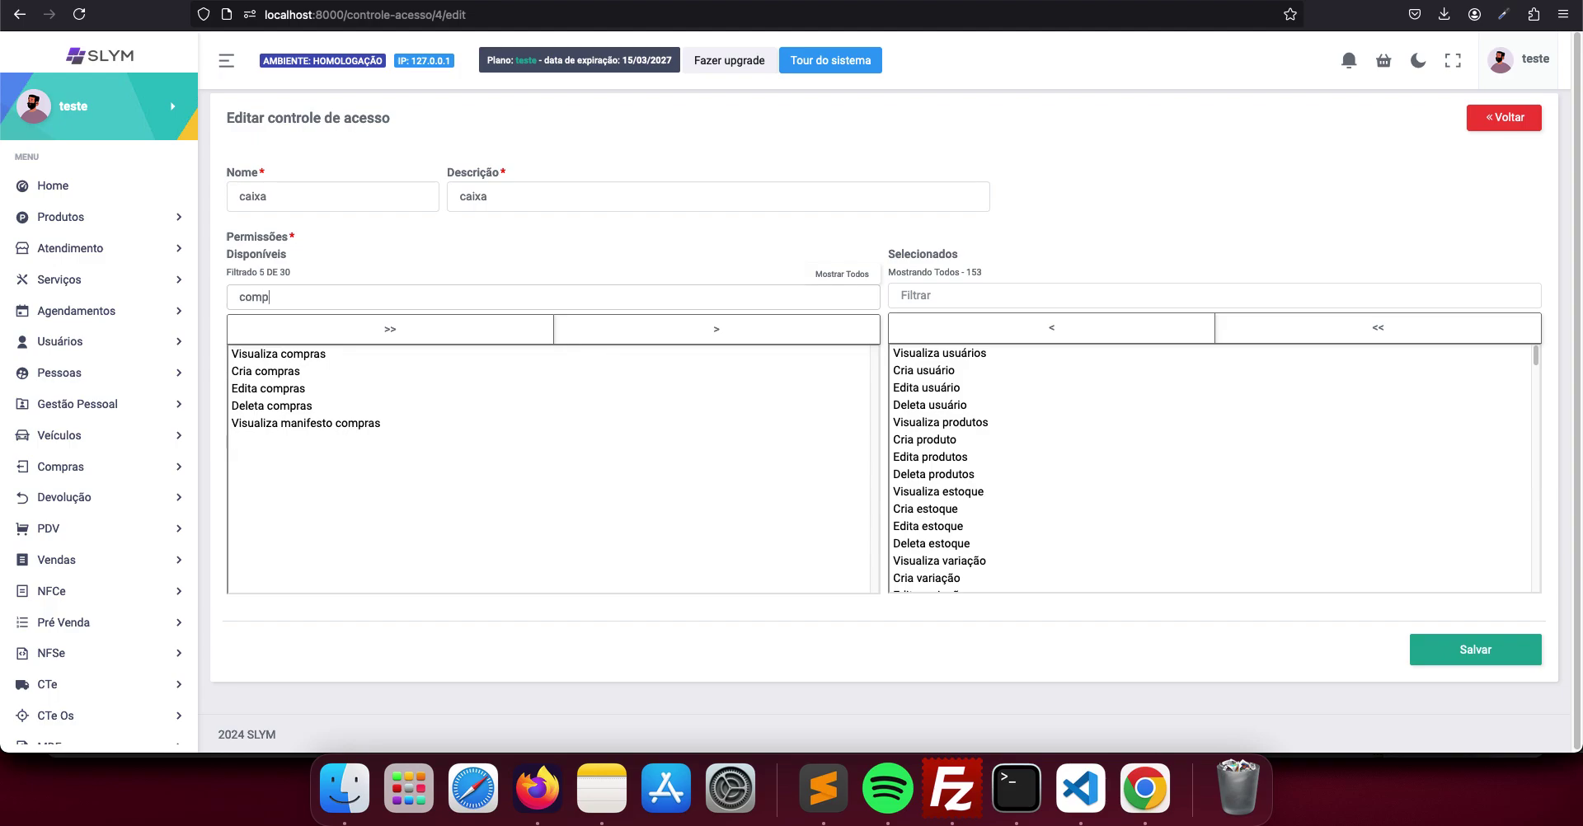
click(315, 371)
click(698, 336)
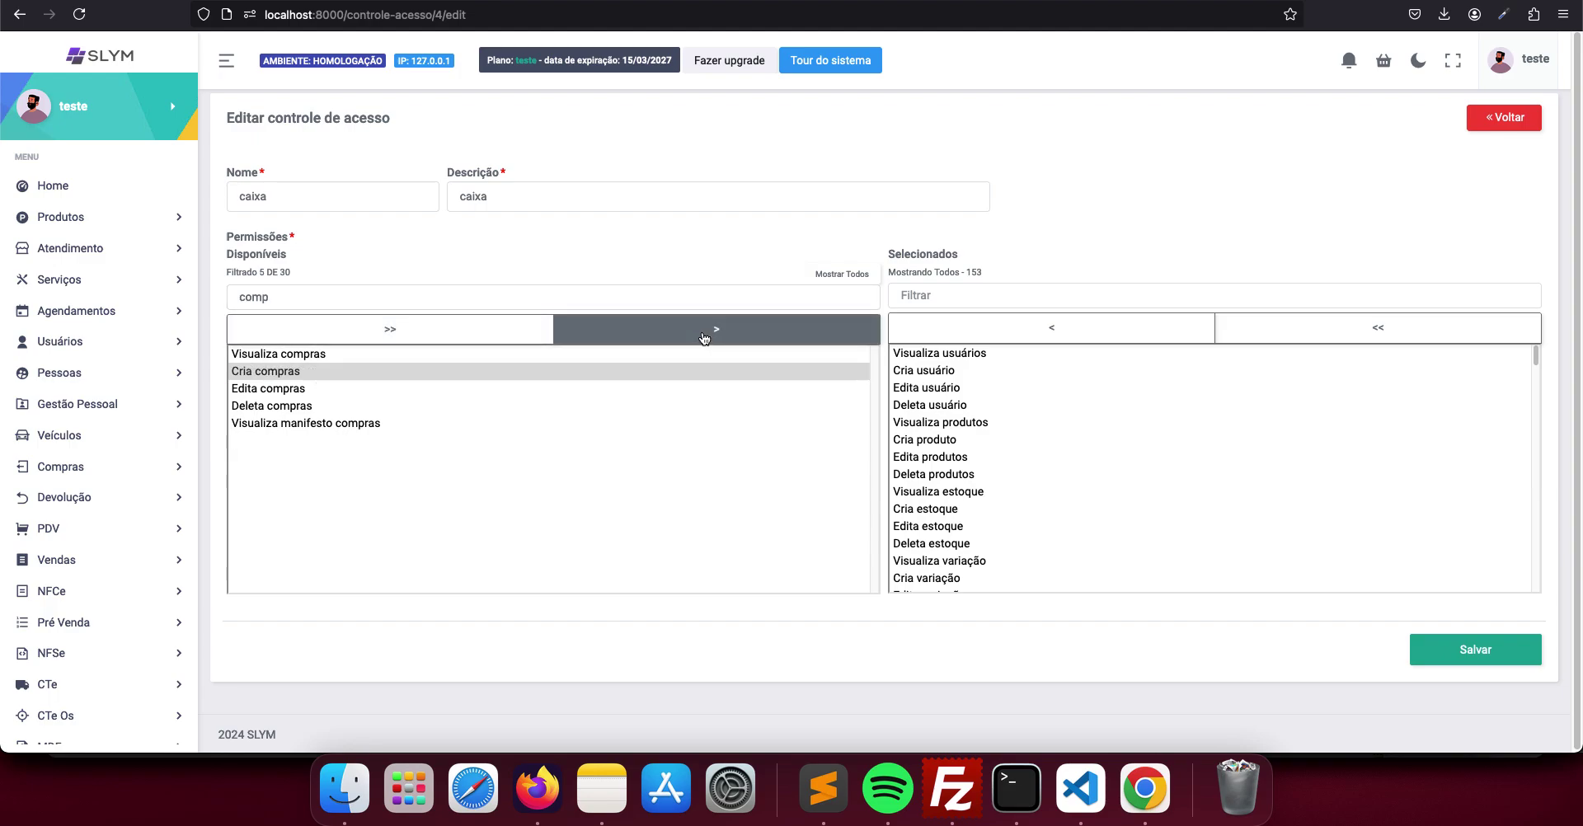
click(1507, 662)
Switch to the caixa user's Chrome session, check access to the new purchase form and show the Agendamentos options
key(super+Tab)
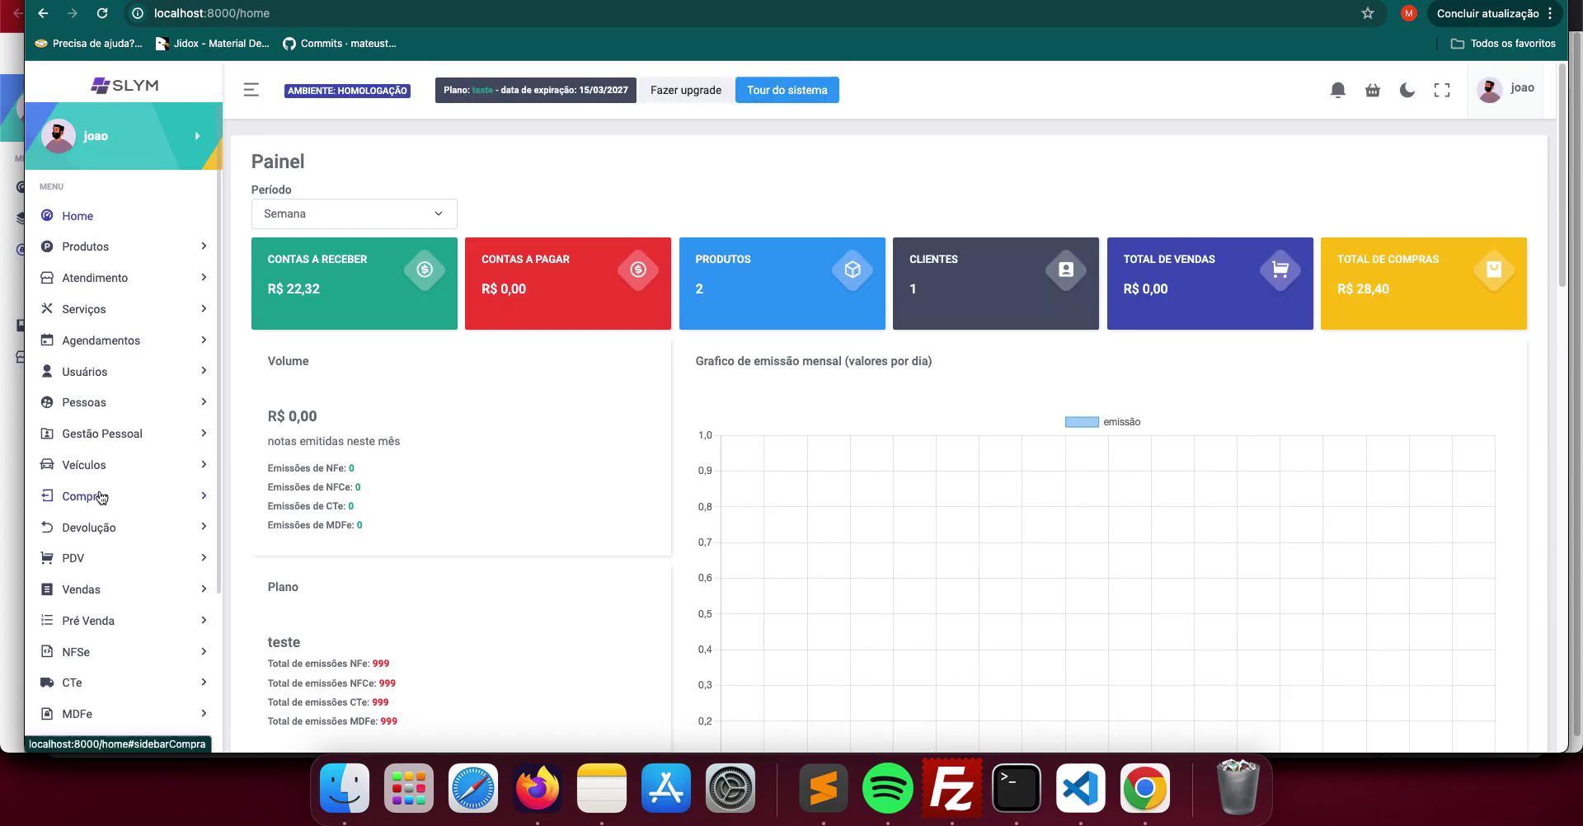
click(99, 497)
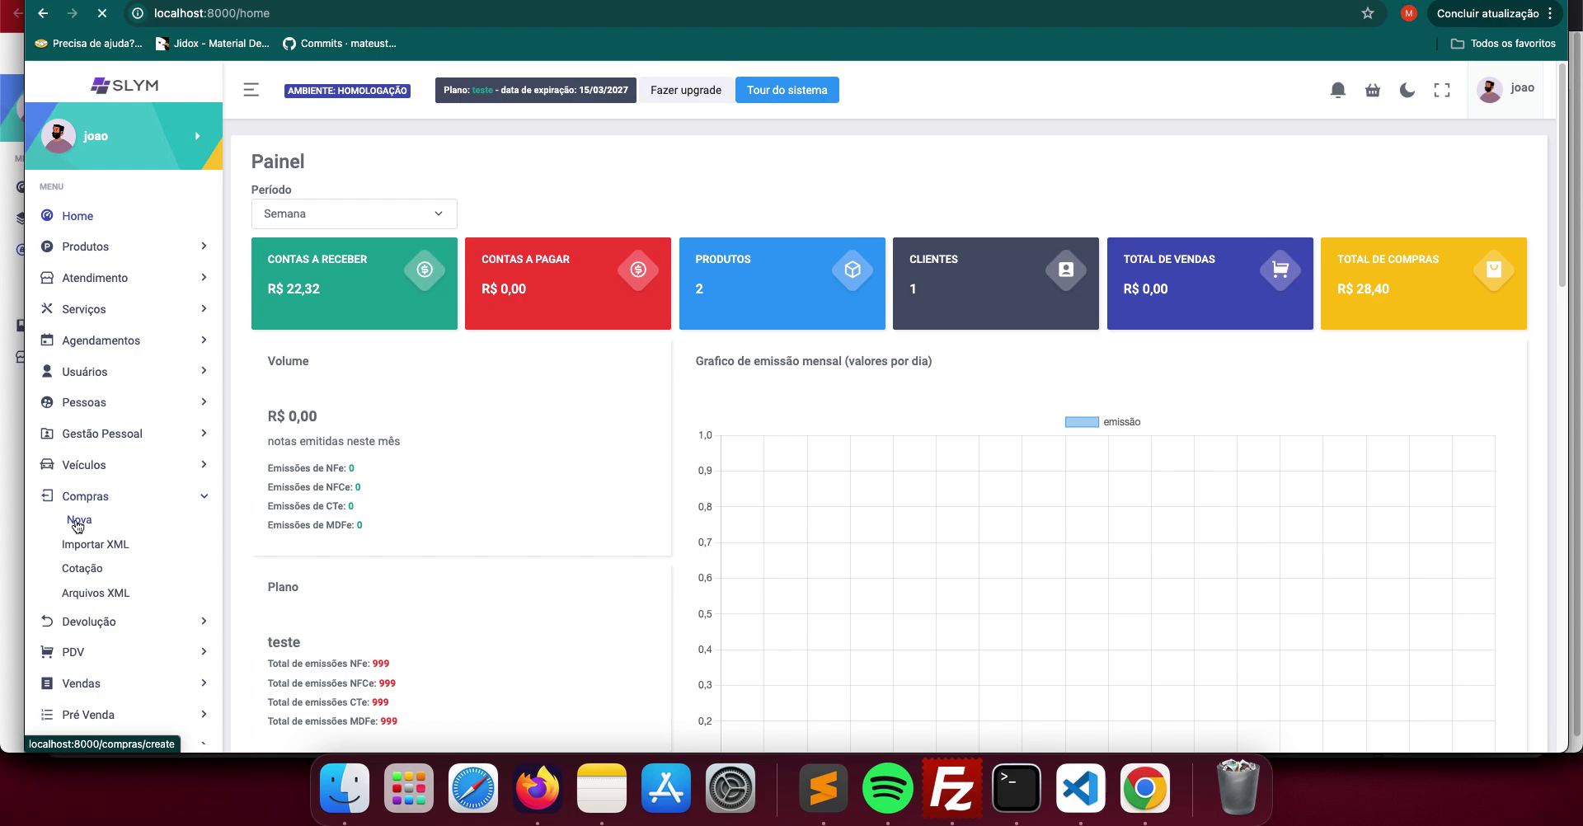
click(78, 521)
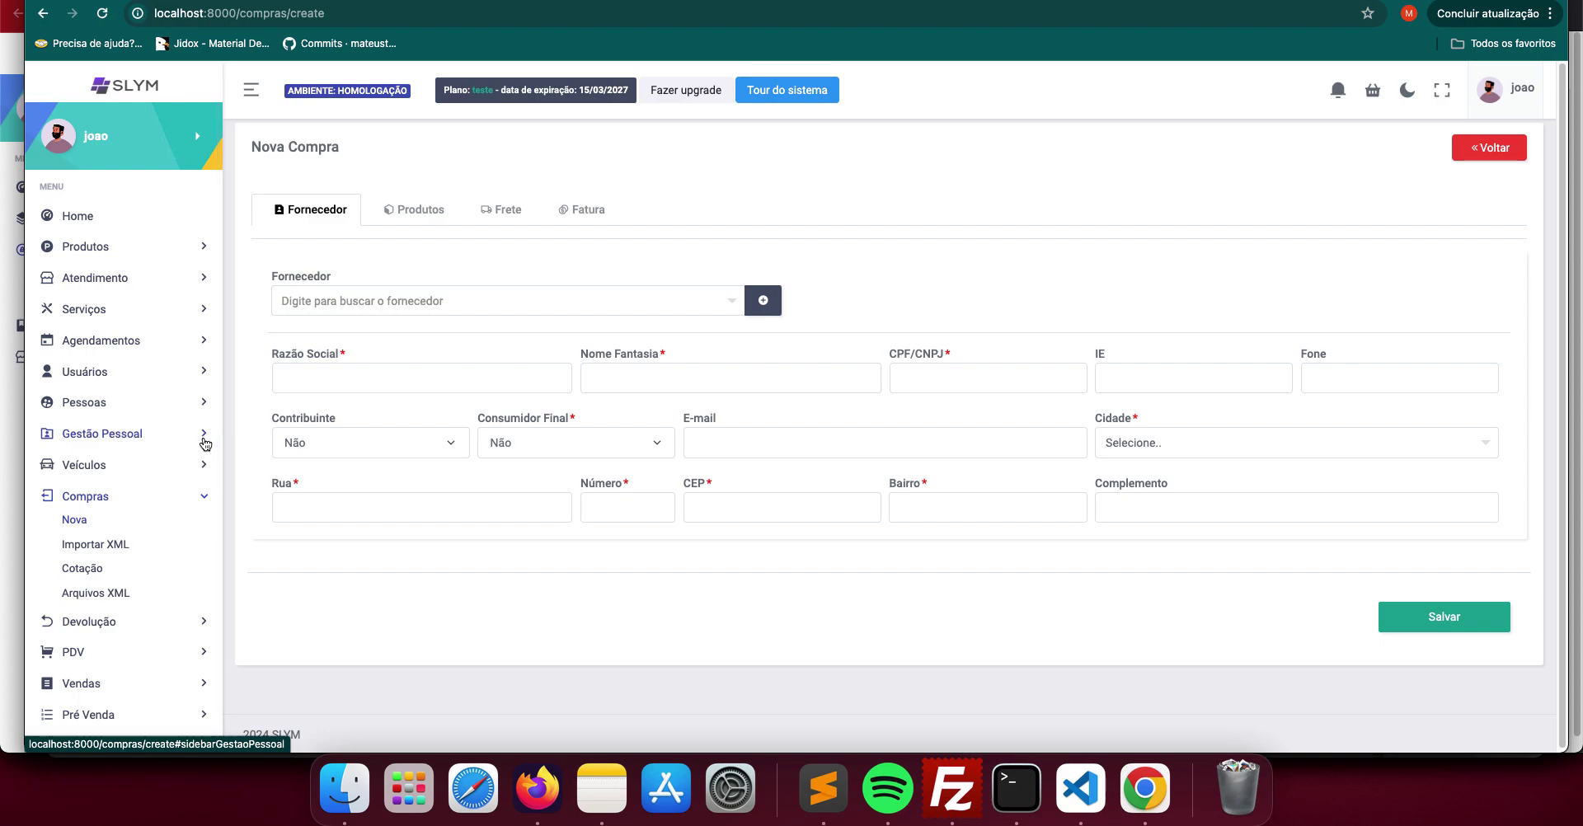
click(170, 342)
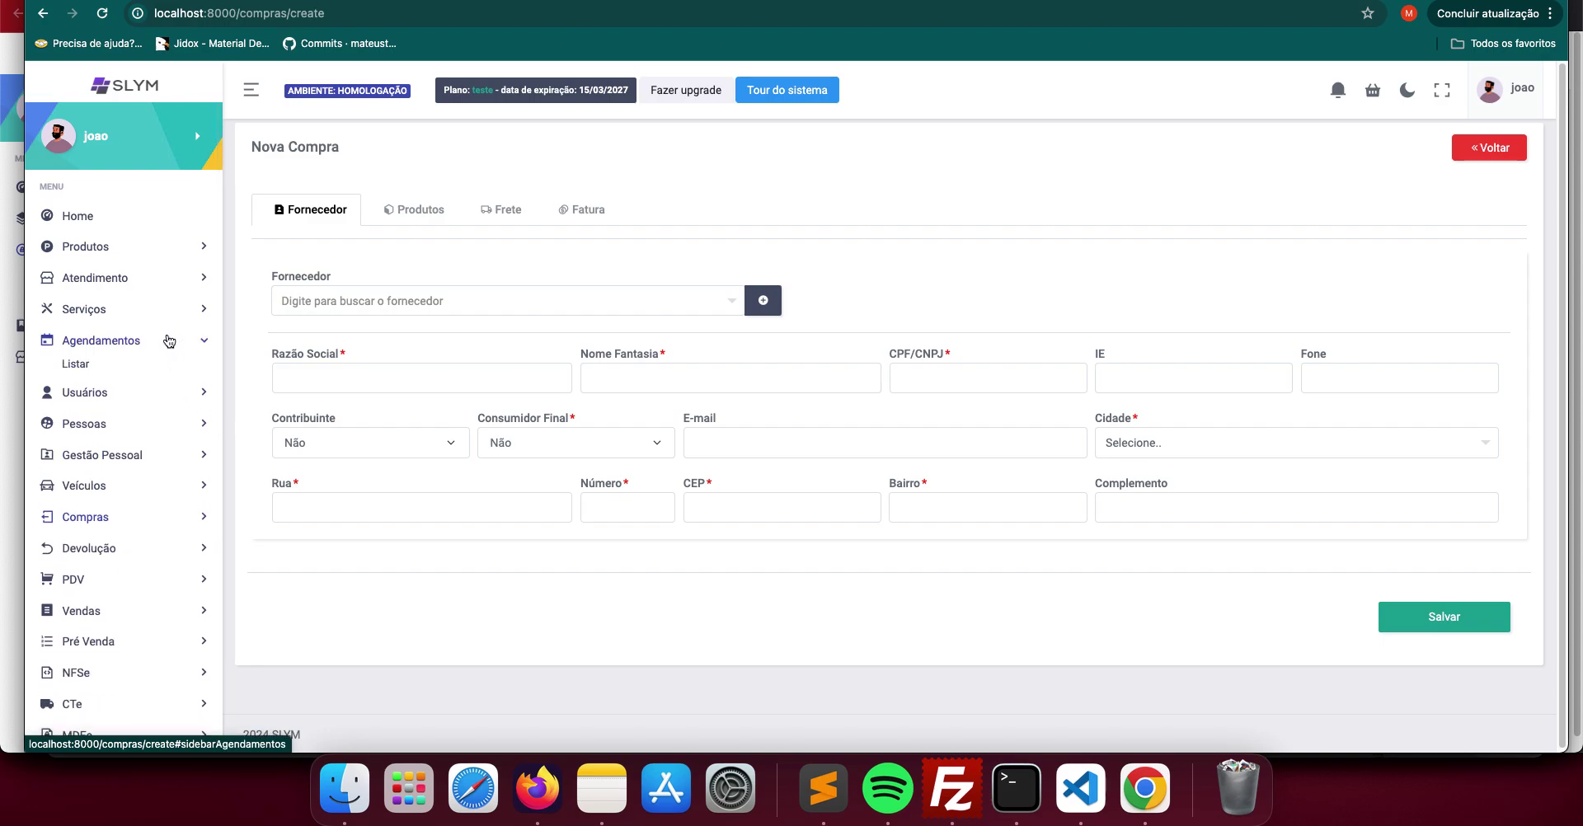
In Firefox, edit the caixa access control, filter its selected permissions by "agend", remove all the matching ones and save
key(super+Tab)
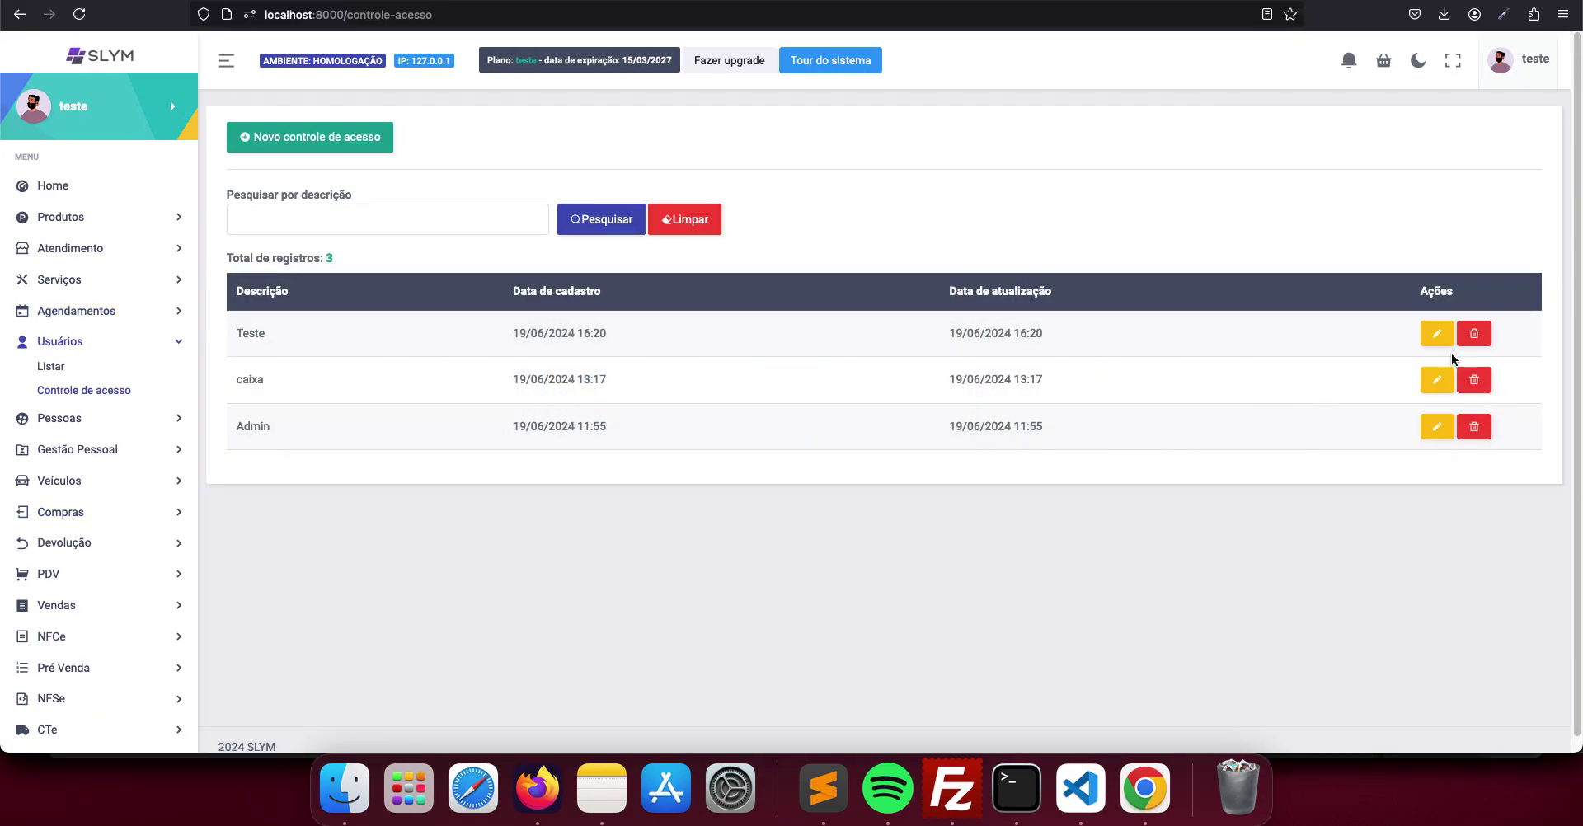
click(1435, 379)
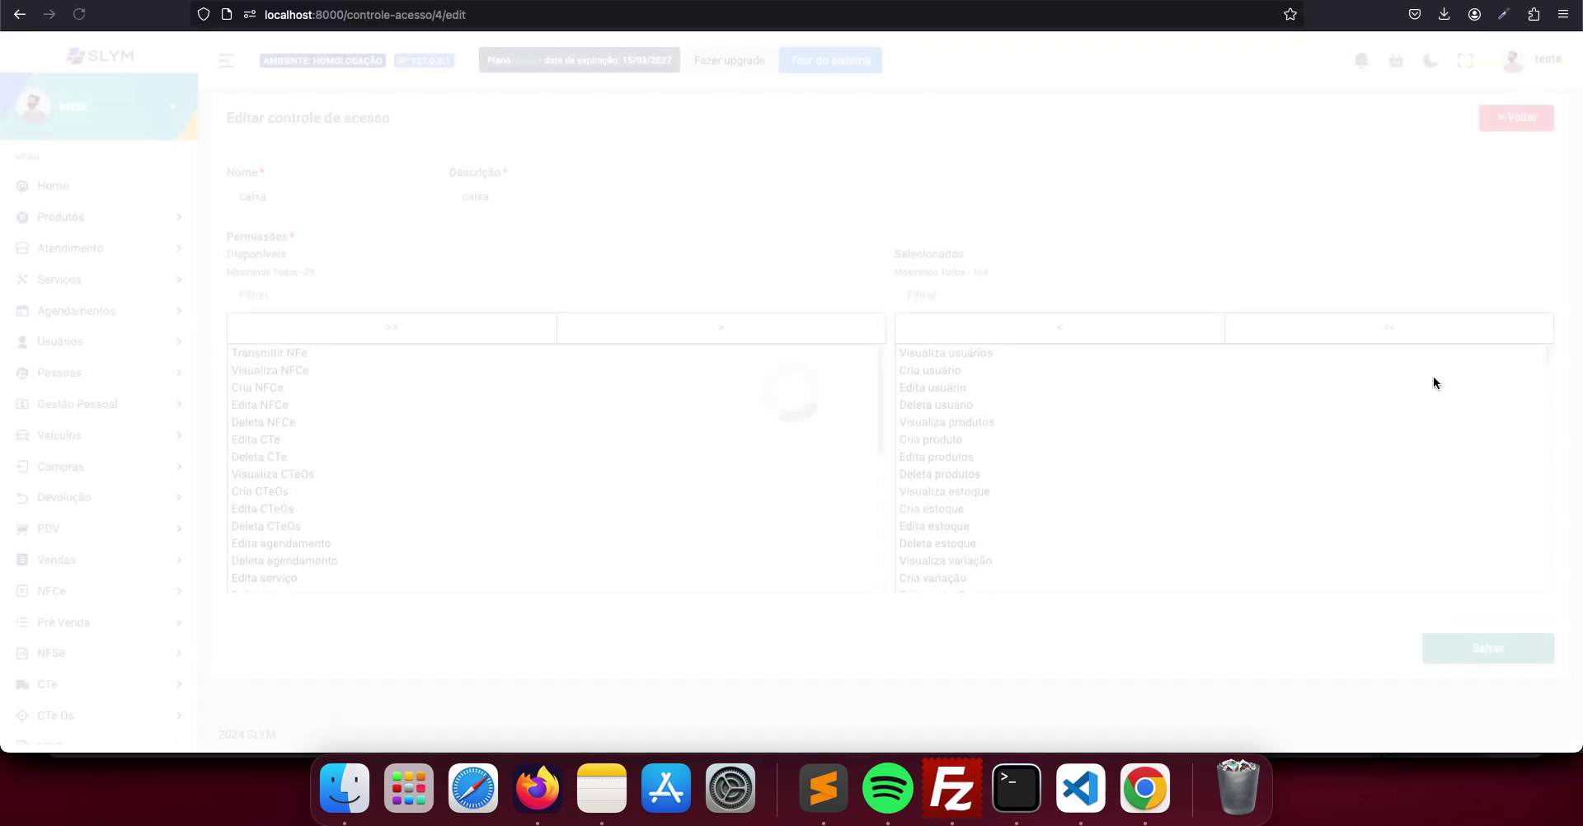
text(agend)
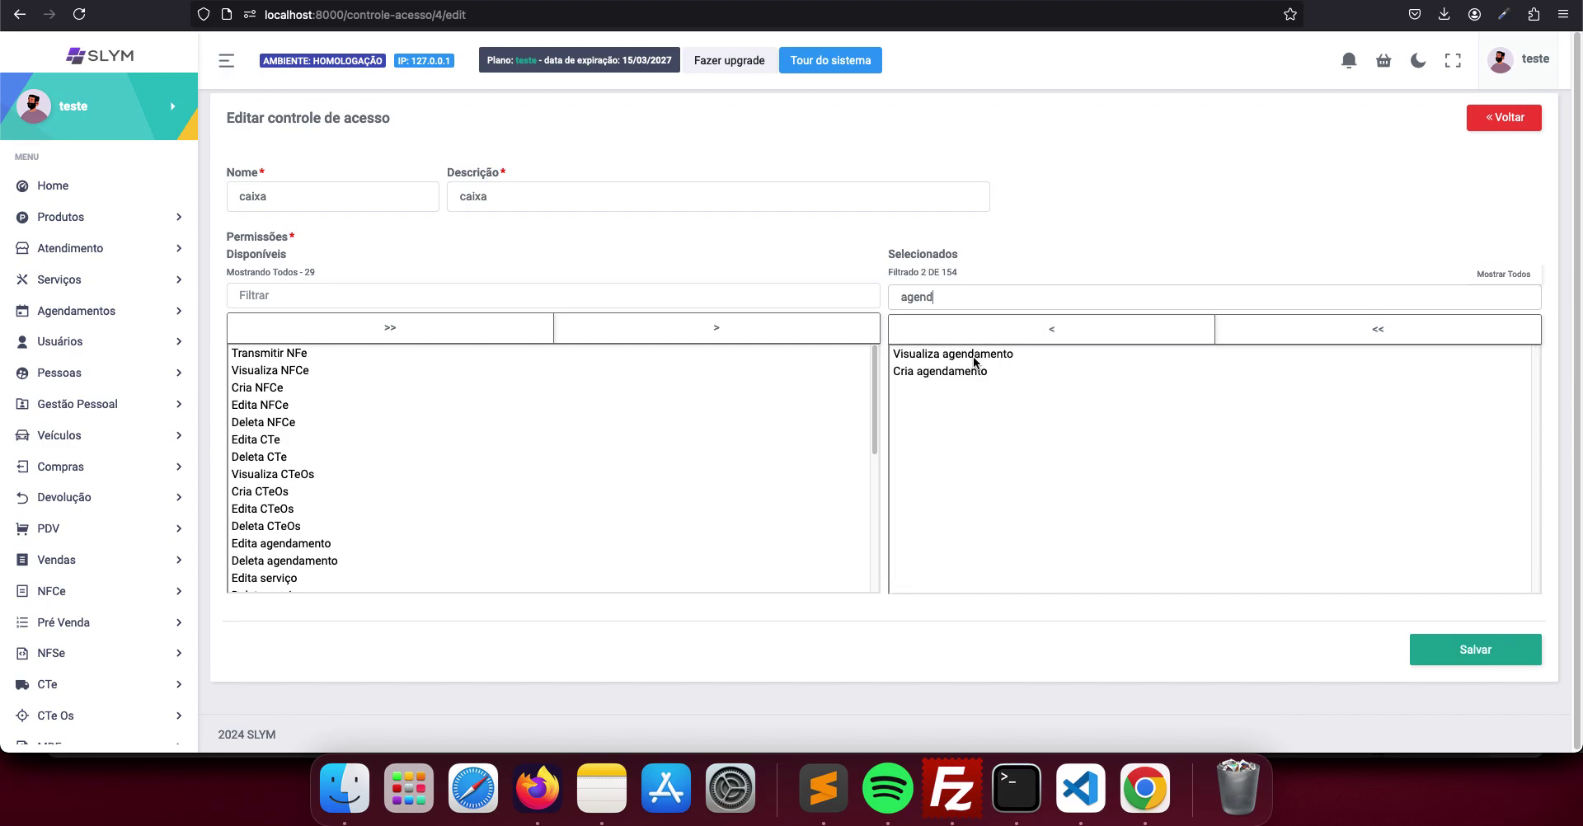
key(super+Tab)
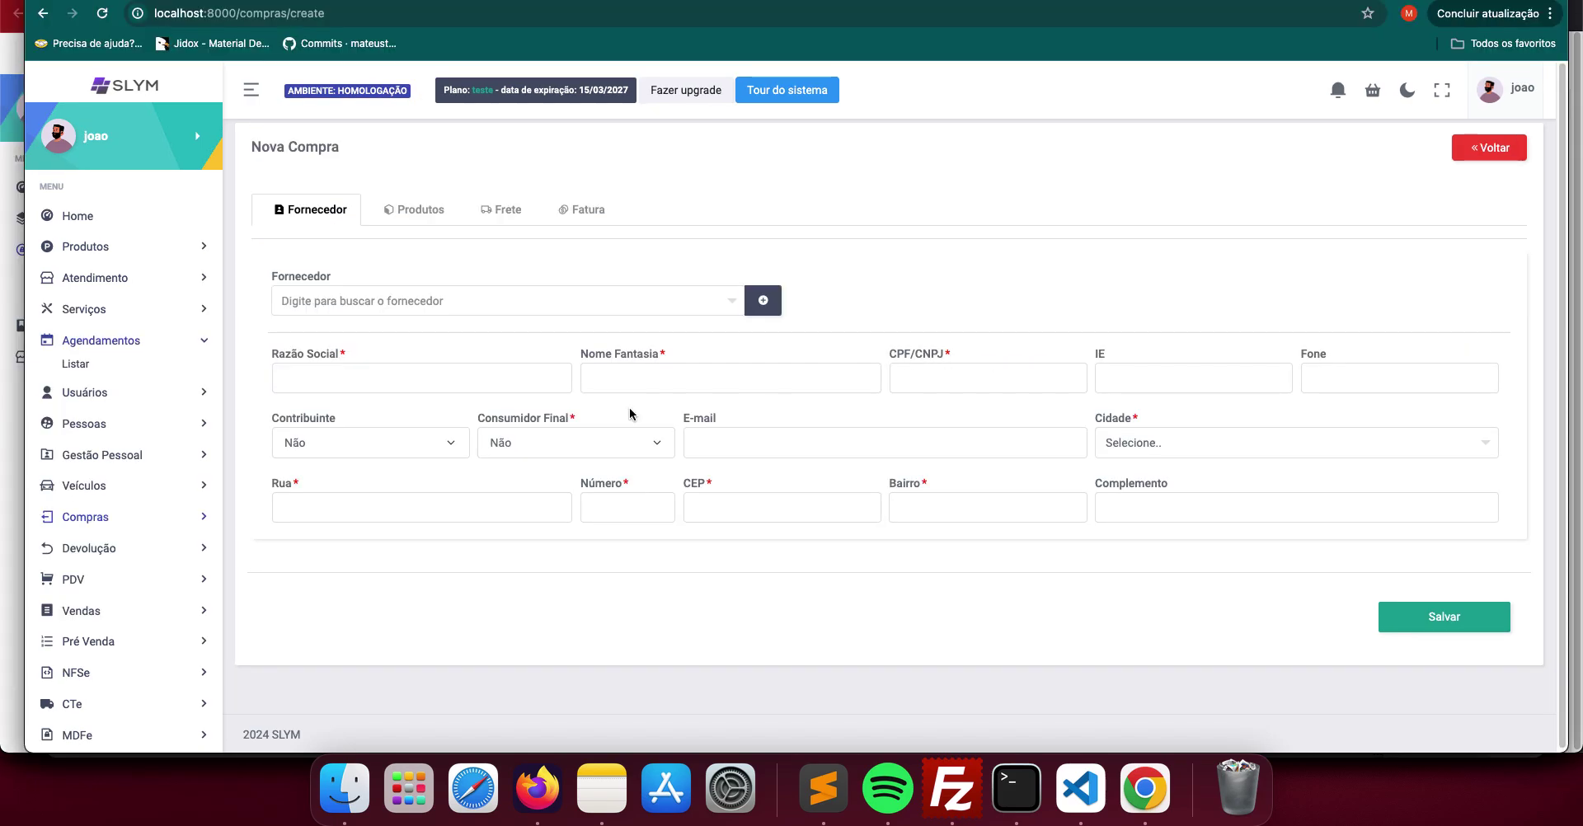
key(super+Tab)
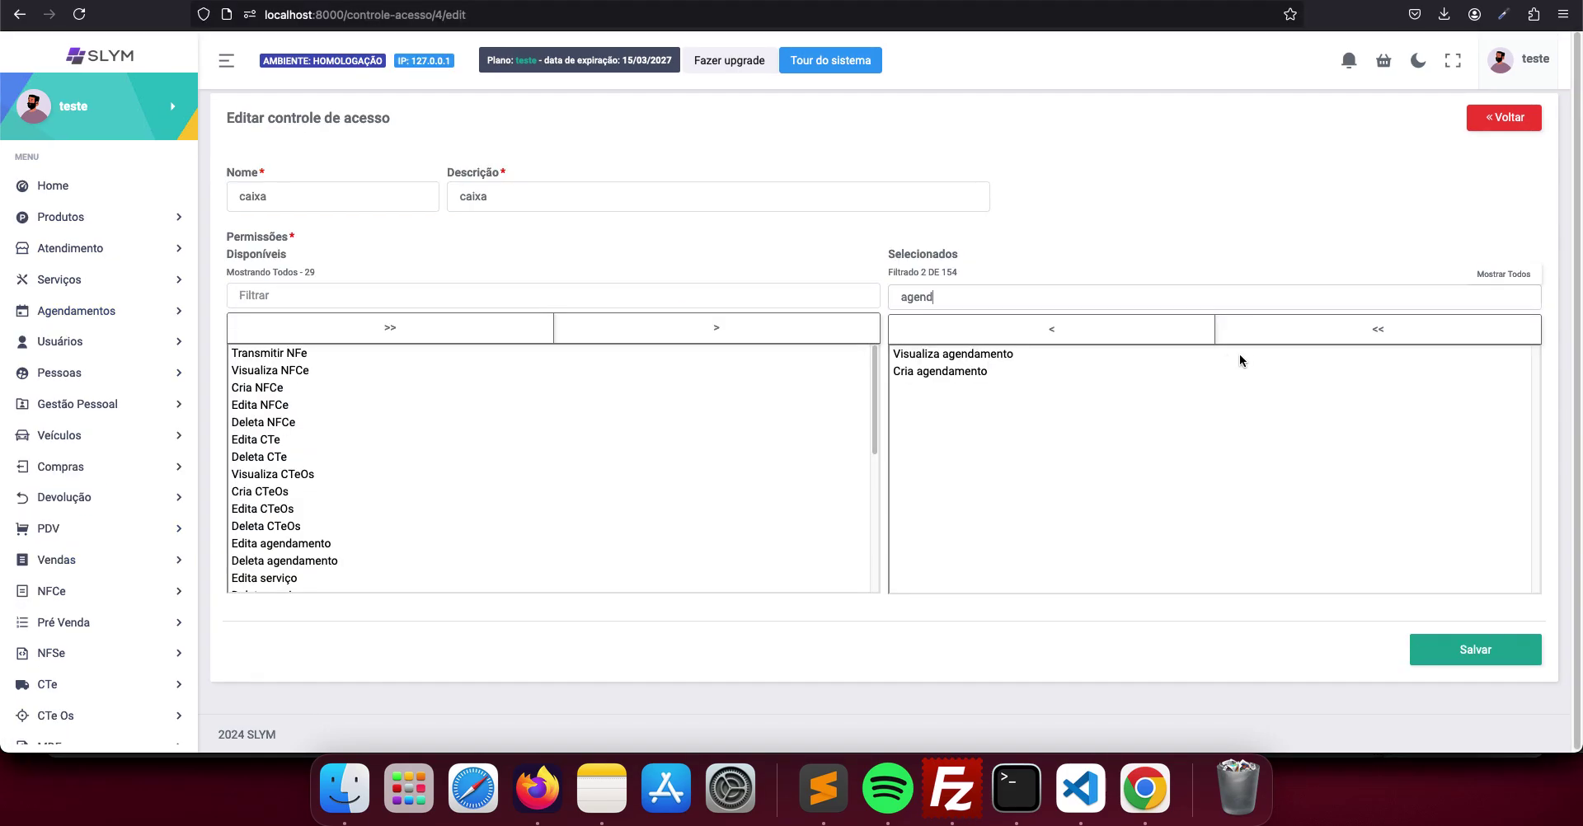
click(1319, 330)
Reload the caixa user's Chrome session, look for Agendamentos in its navigation and show the Vendas options
key(super+Tab)
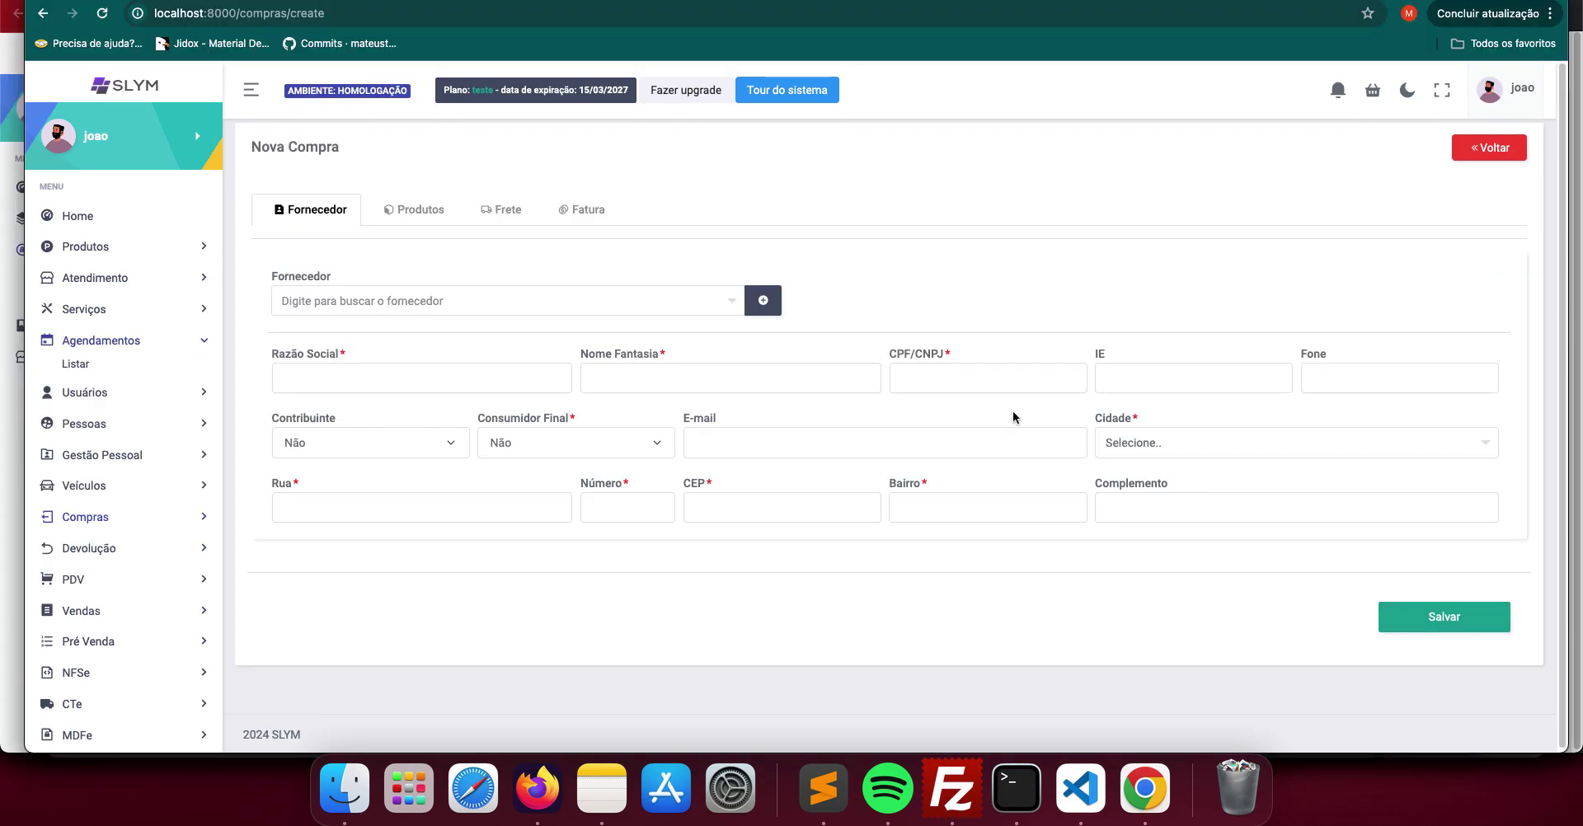
key(super+r)
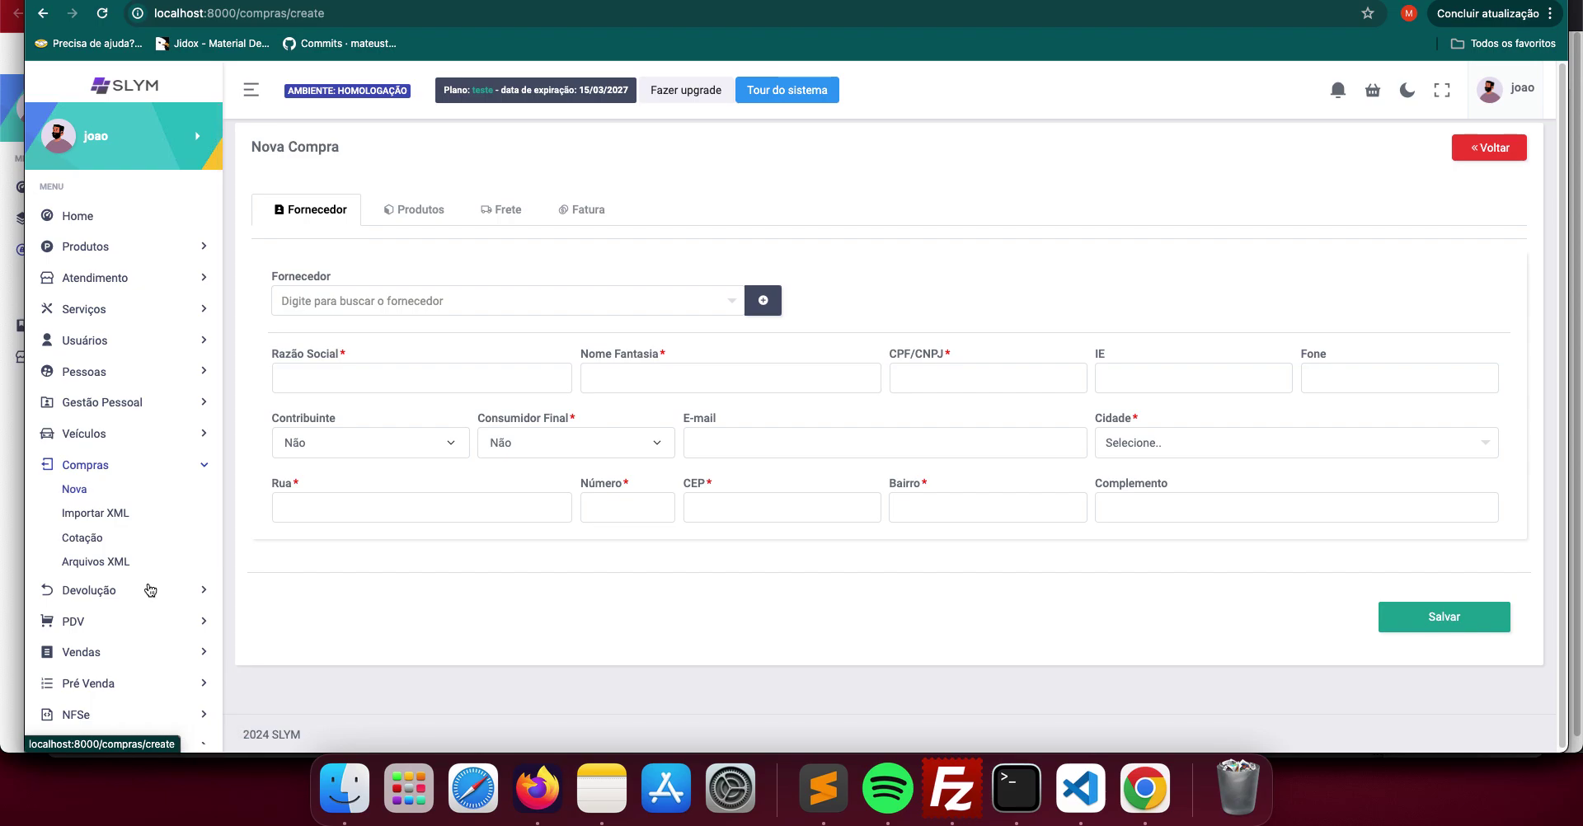
click(149, 655)
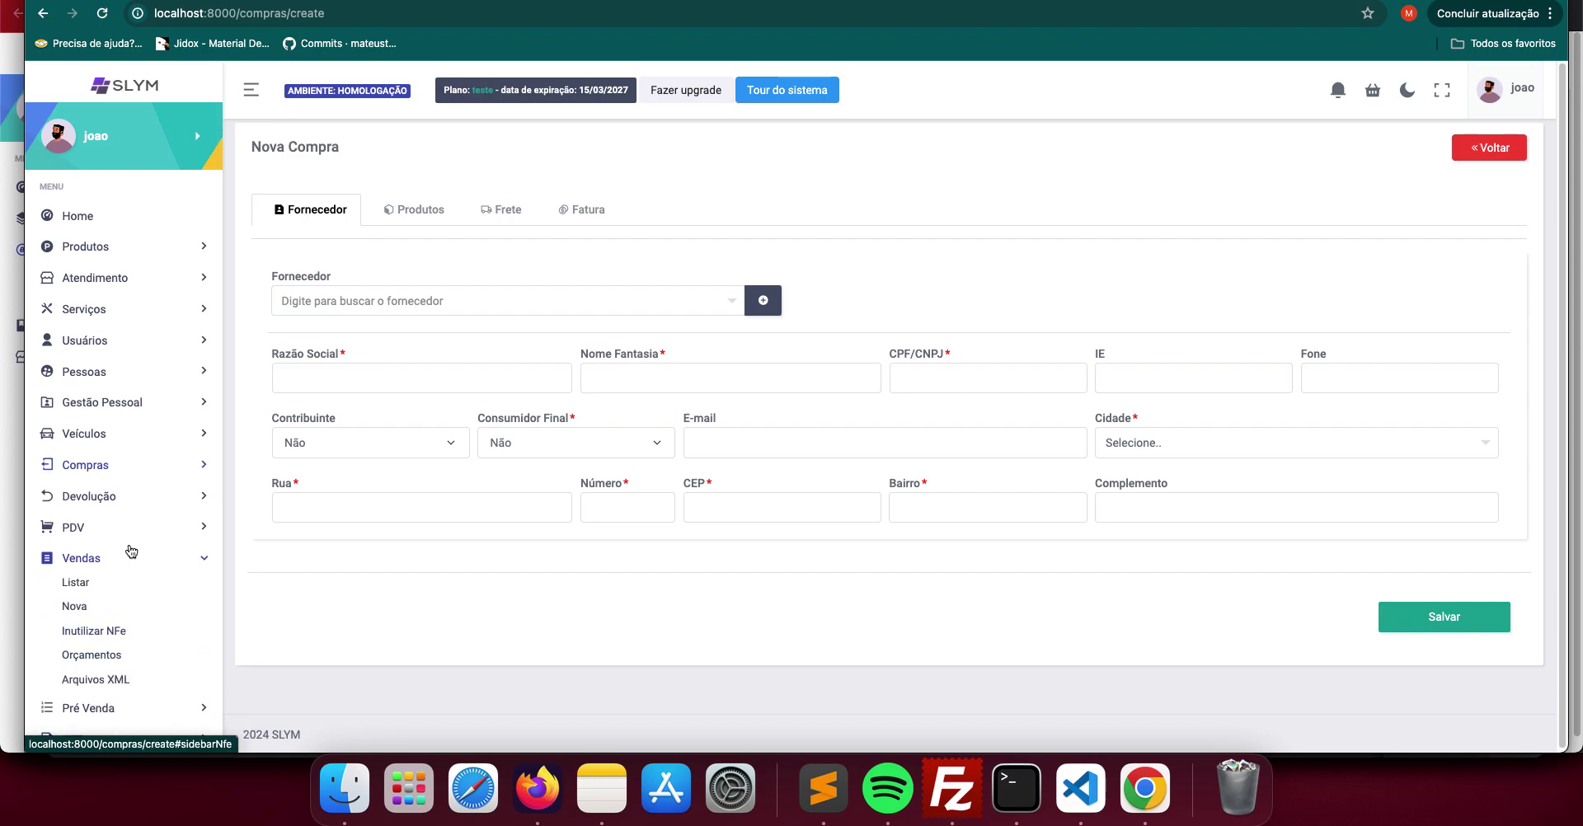
scroll(111, 560, down, 3)
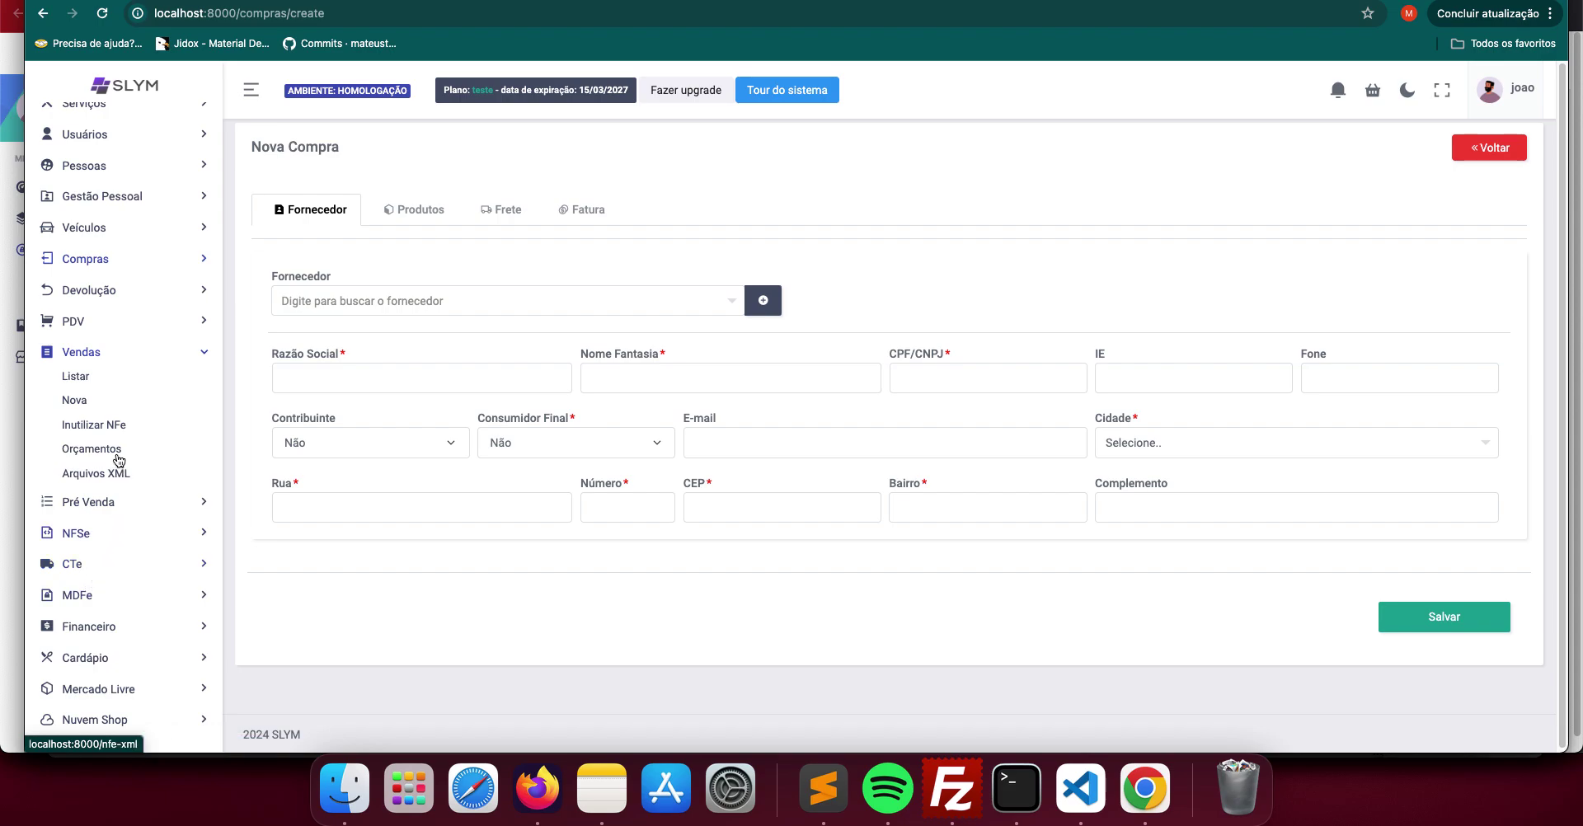
scroll(115, 474, down, 1)
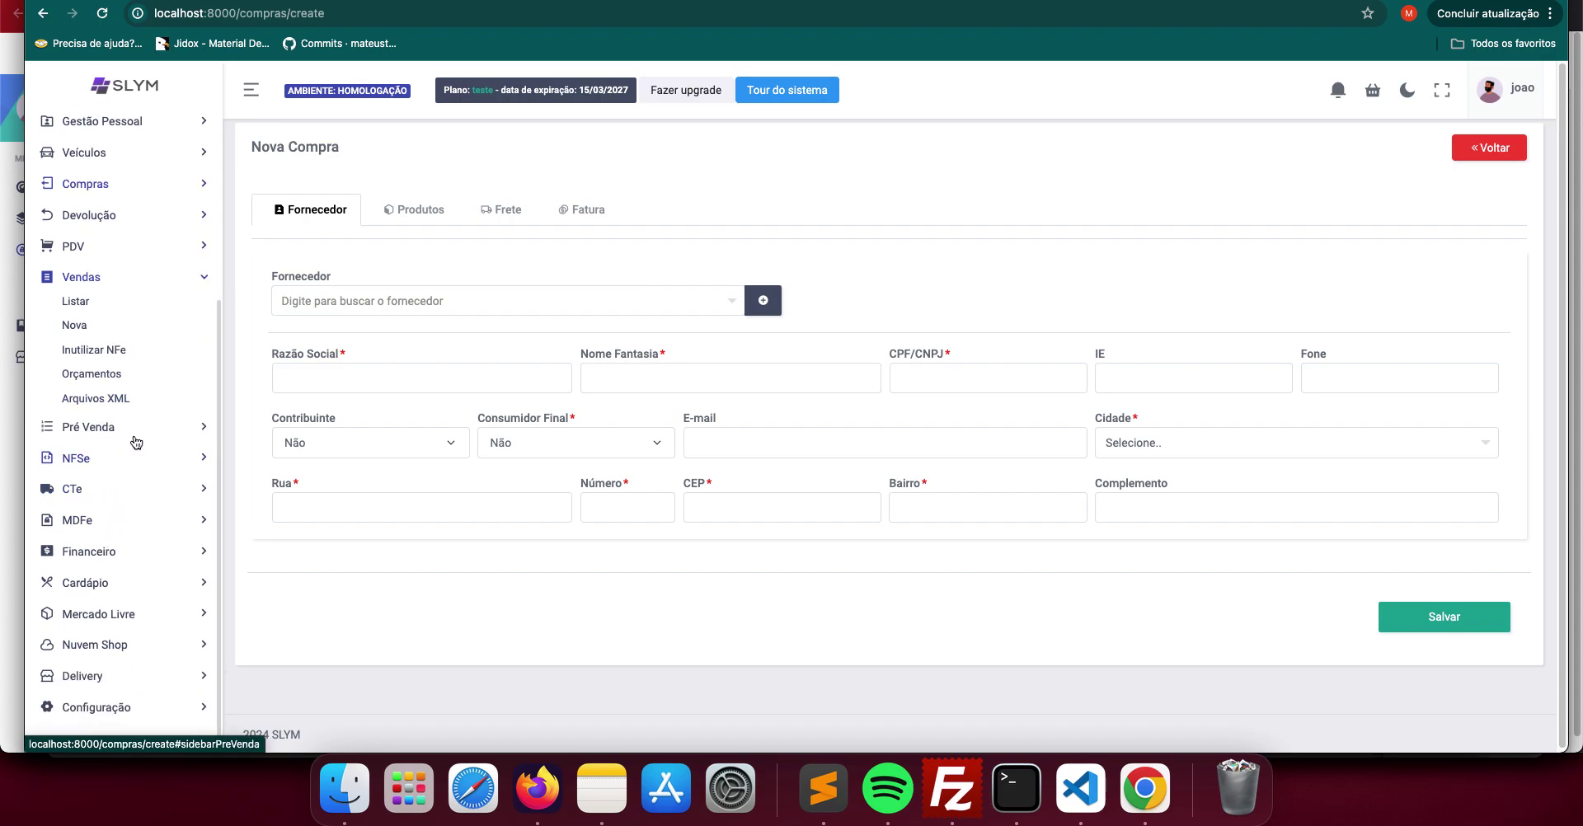
Back in Firefox, edit the caixa access control, filter the available permissions by "nfc", add all the matching ones and save
key(super+Tab)
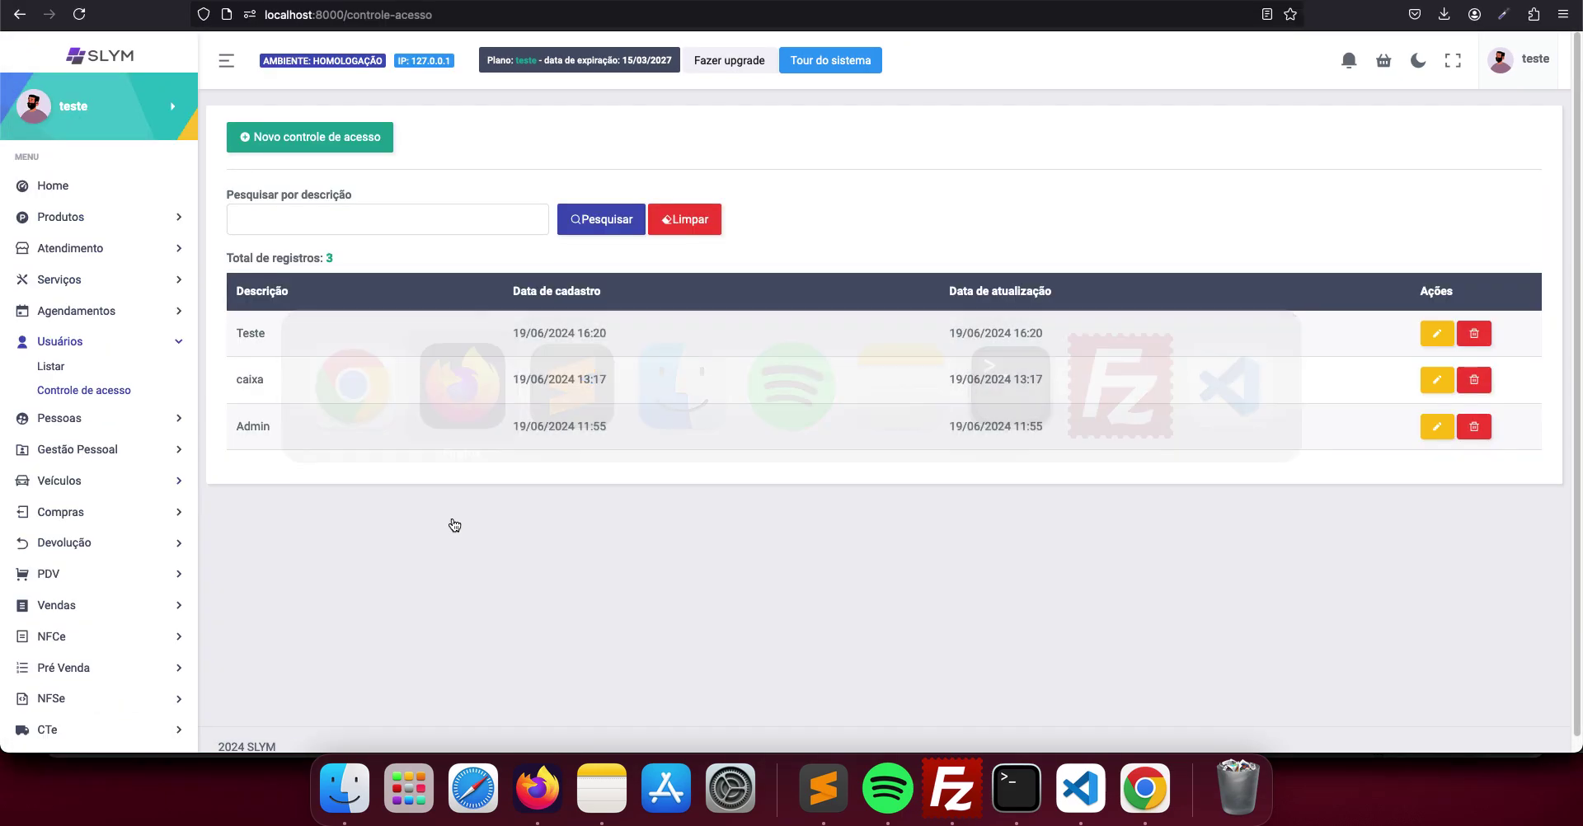
click(1426, 386)
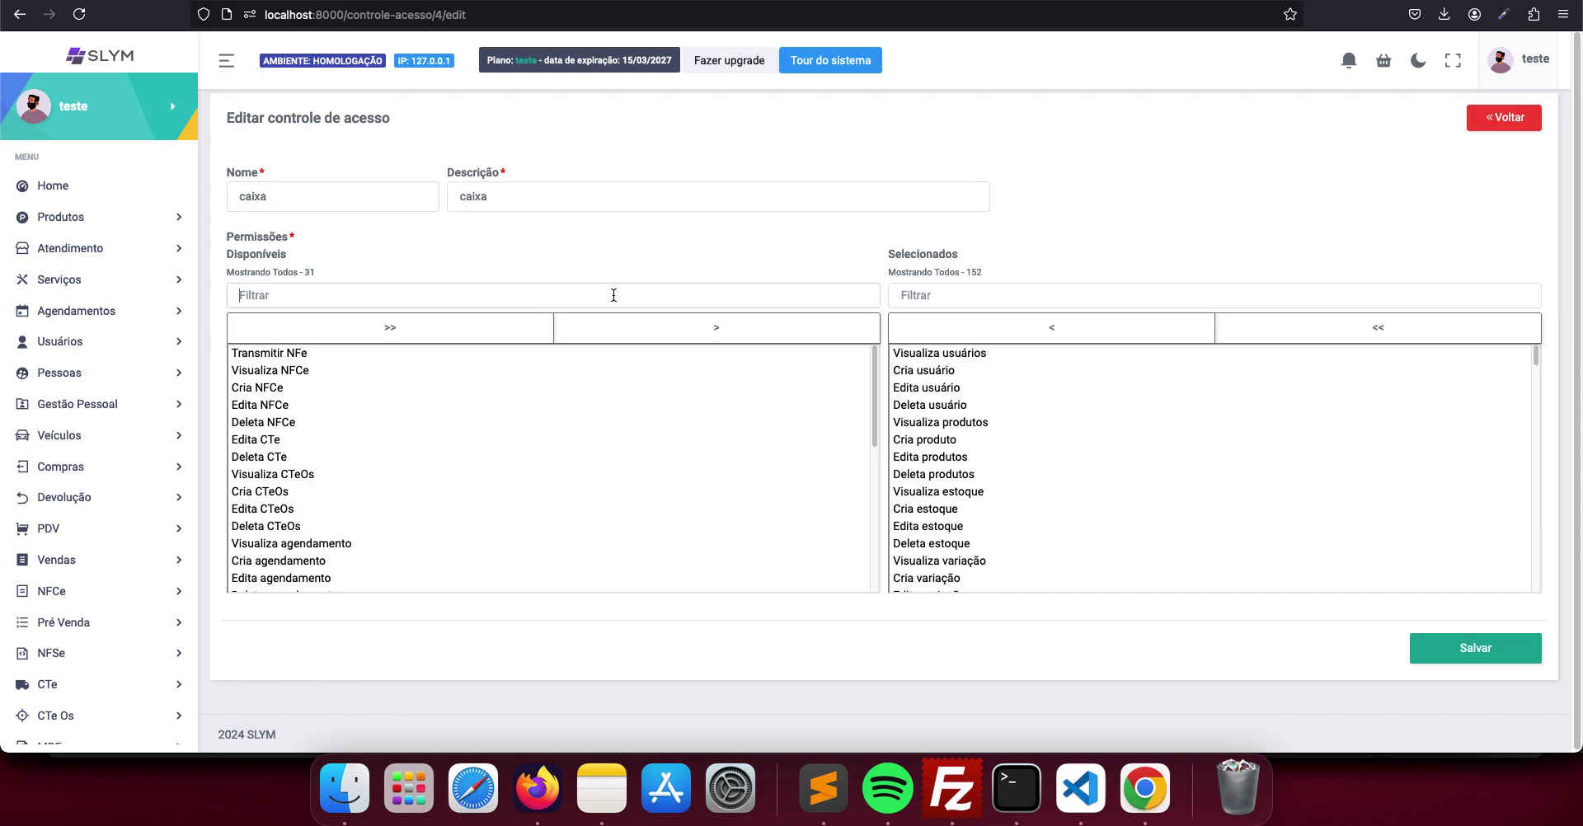
text(nfc)
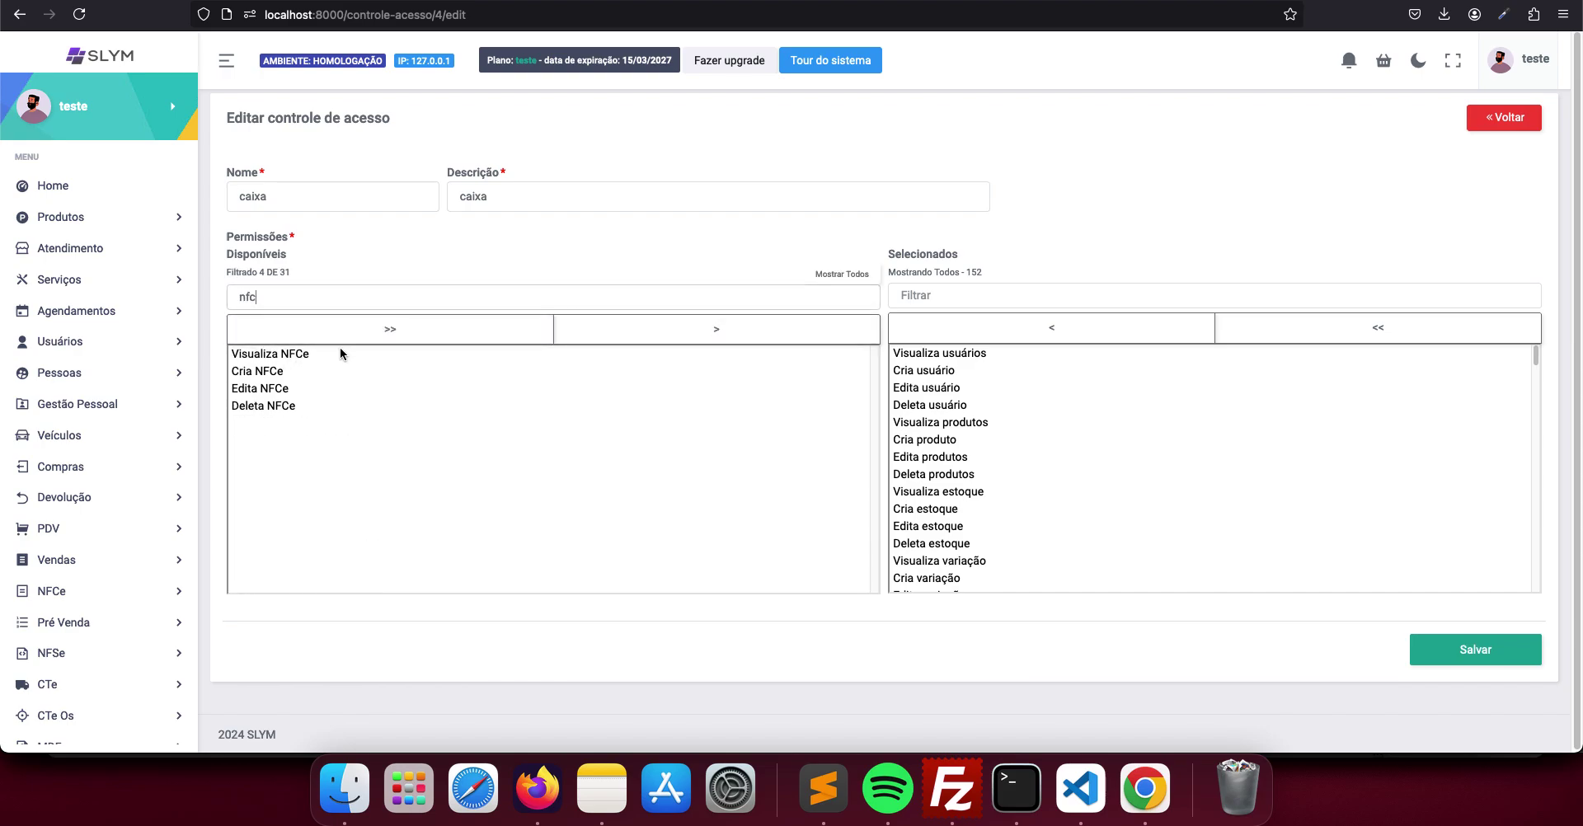
click(443, 339)
click(1512, 645)
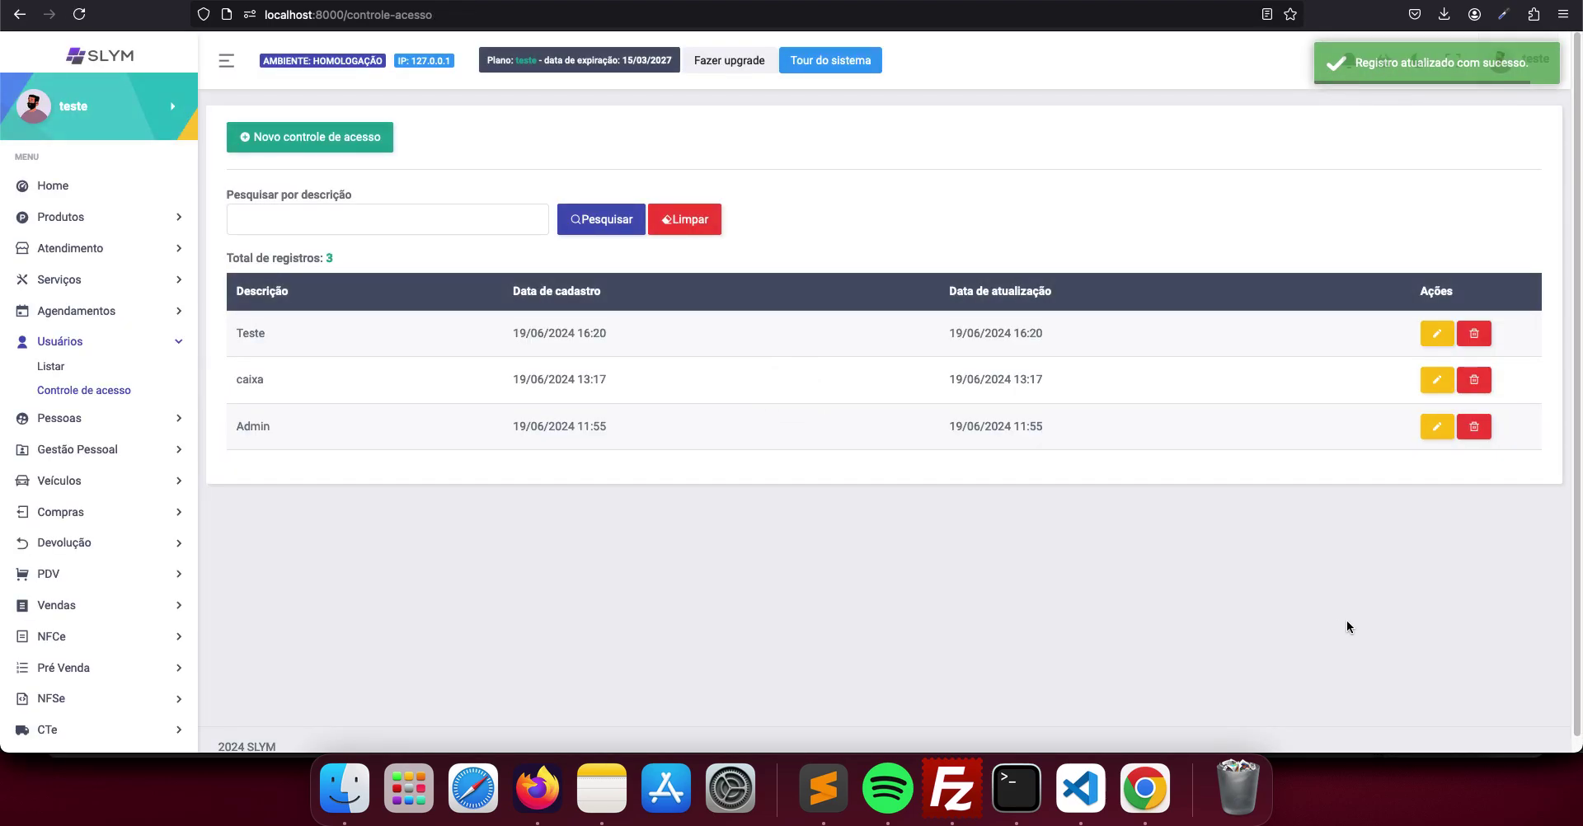
Show the NFCe listing in Firefox, and check the caixa user's Chrome navigation for an NFCe entry
click(22, 560)
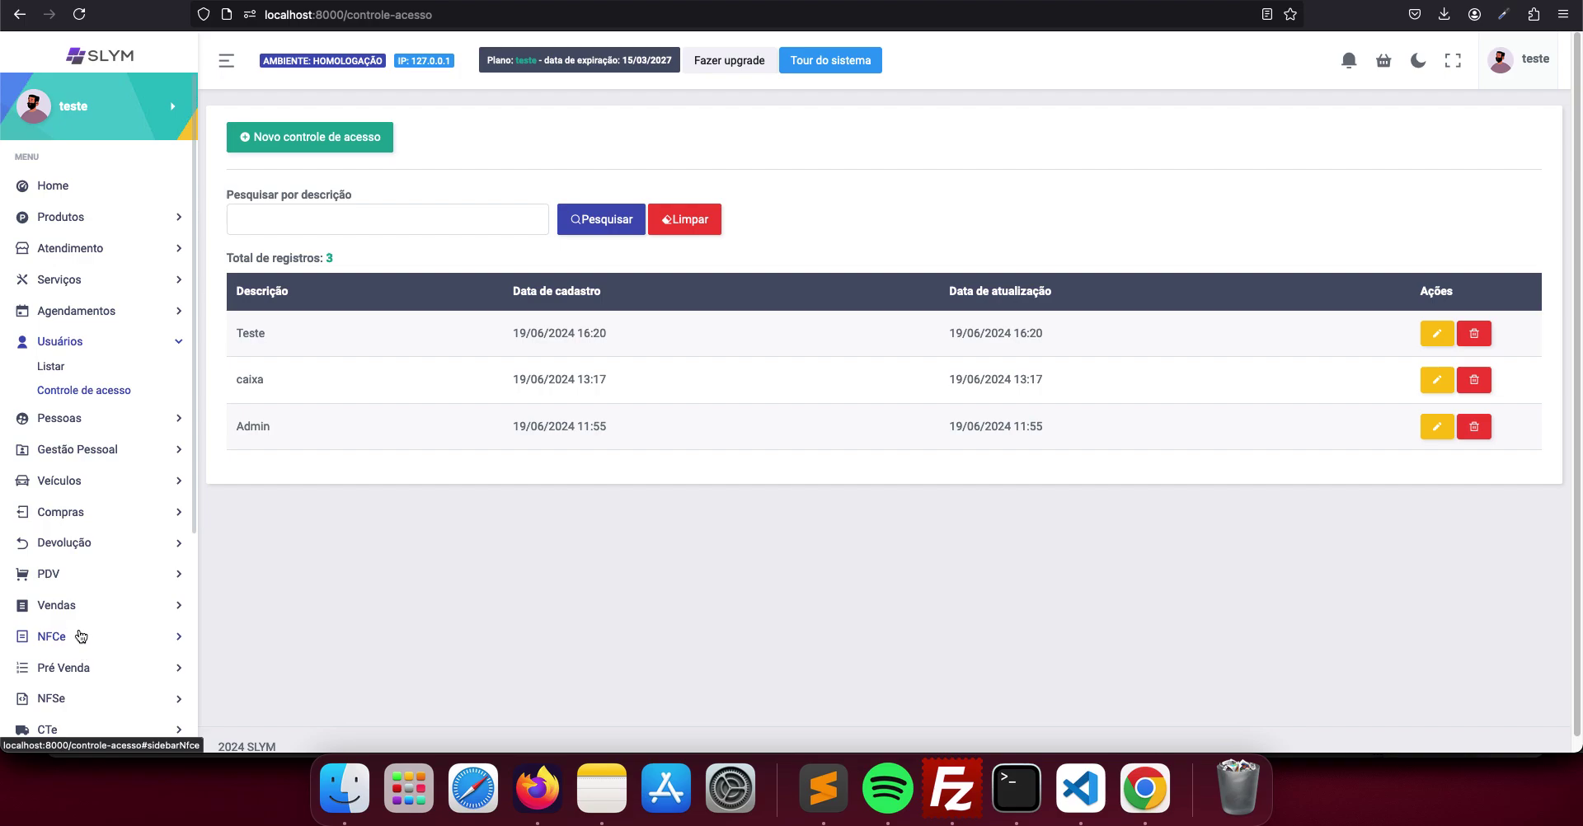
click(80, 636)
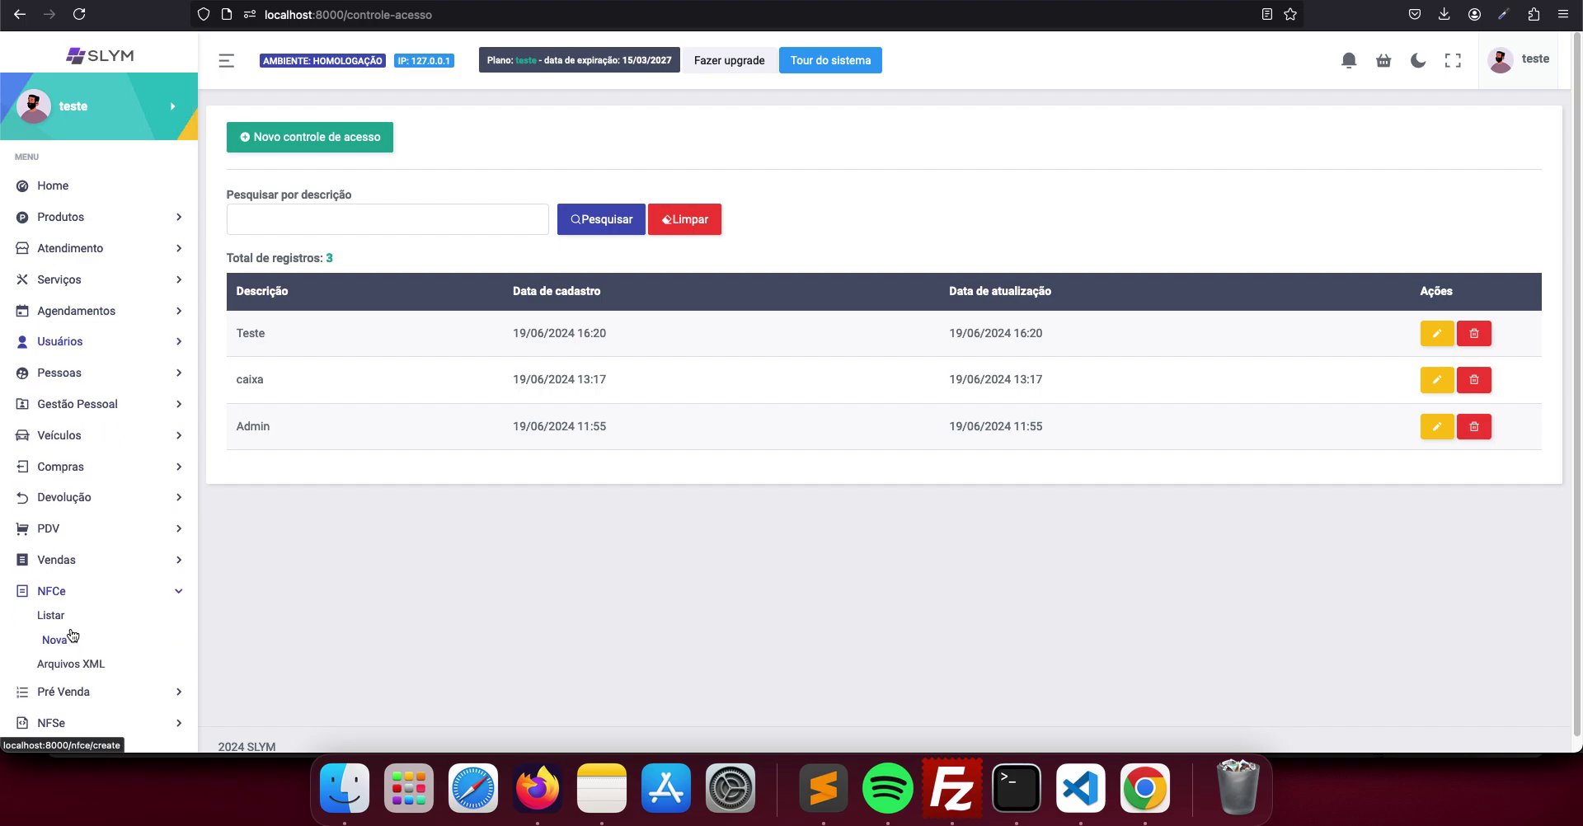
click(63, 617)
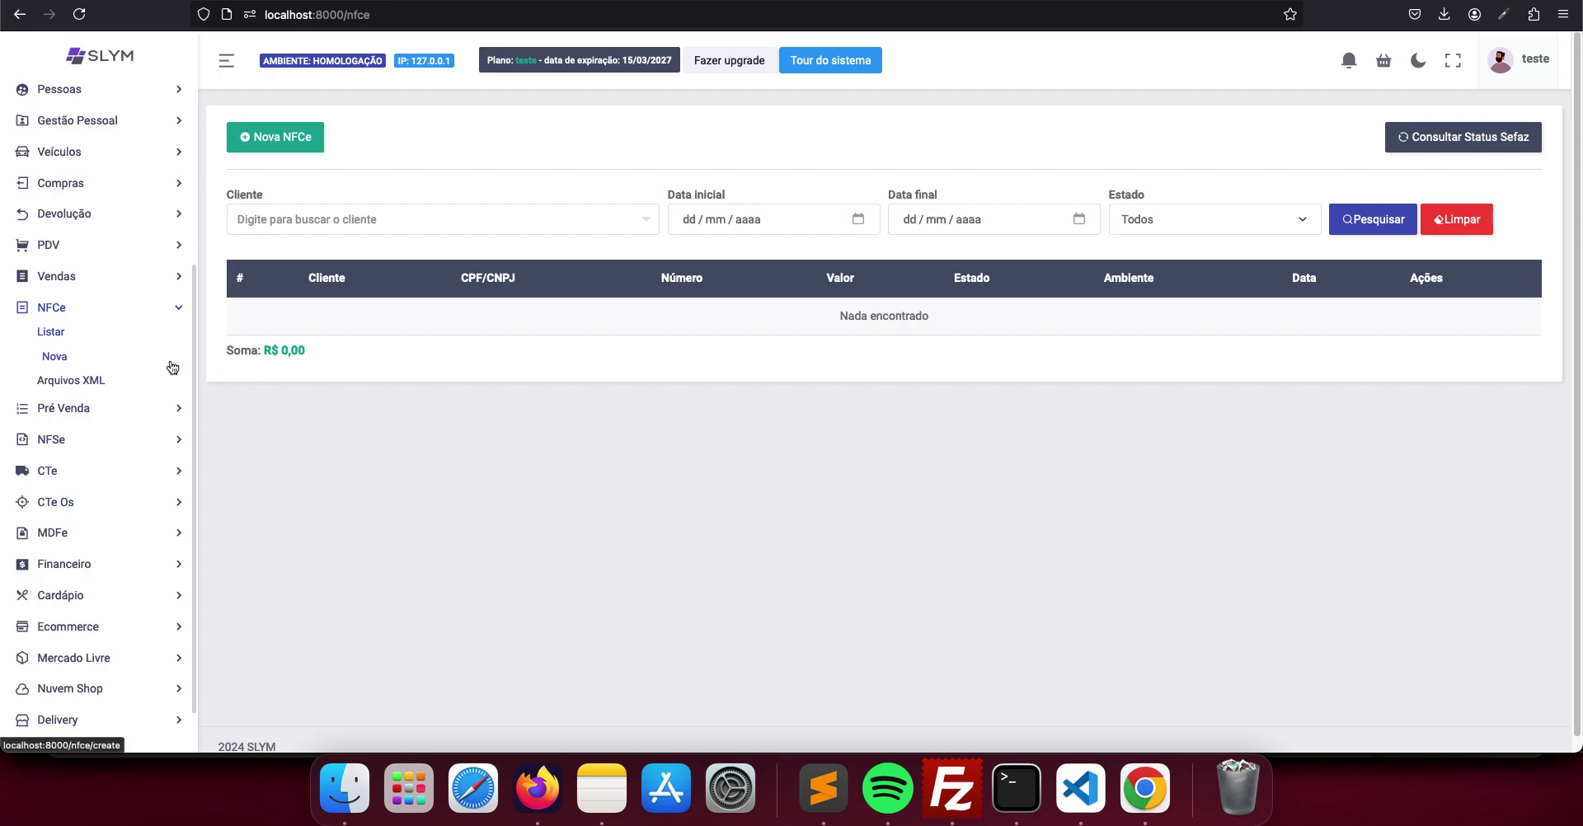
key(super+Tab)
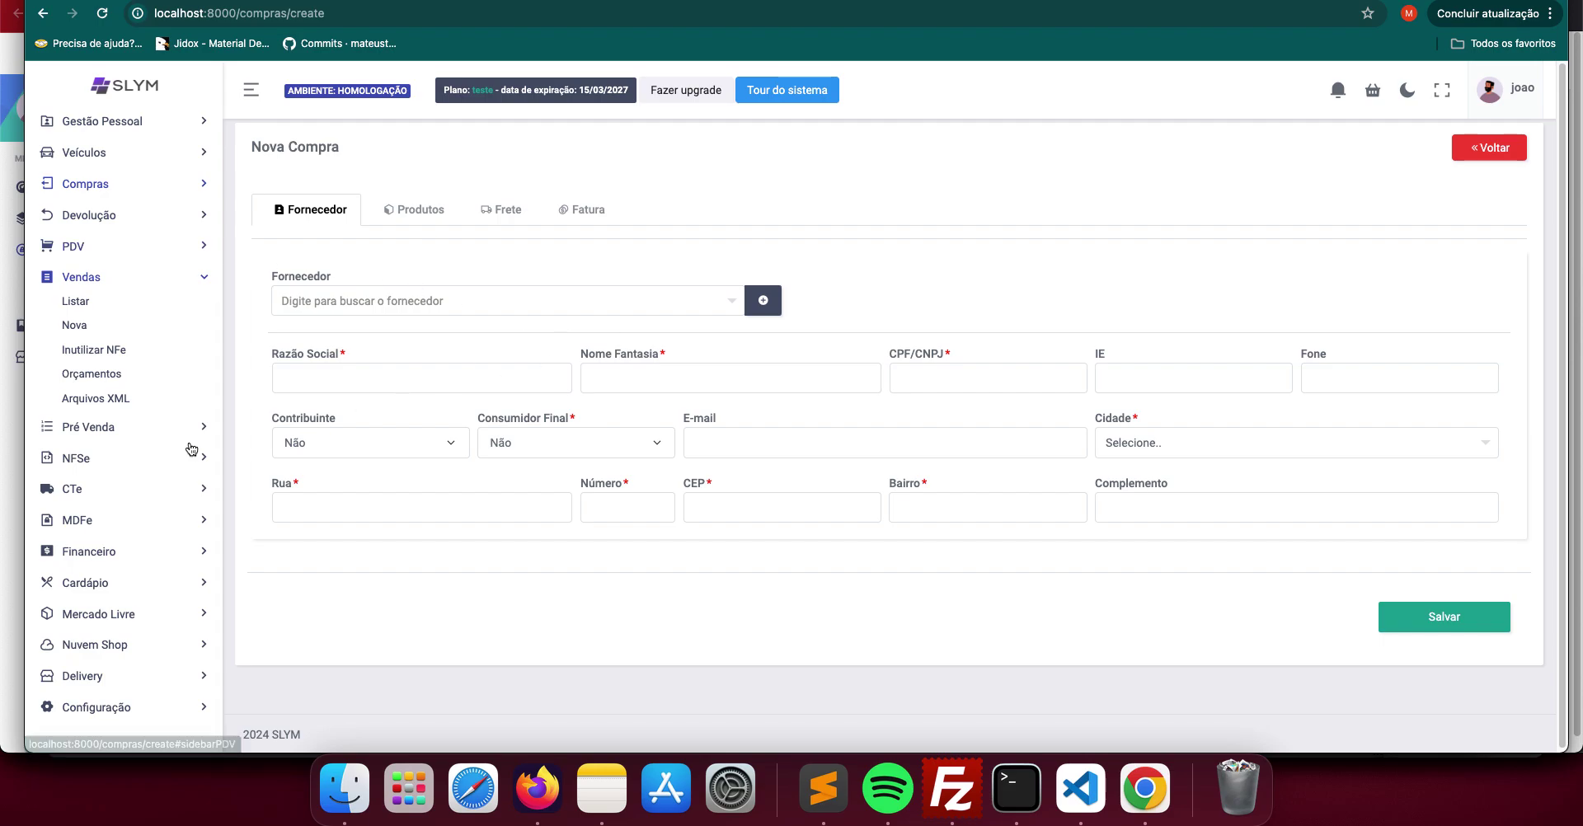
scroll(170, 454, up, 4)
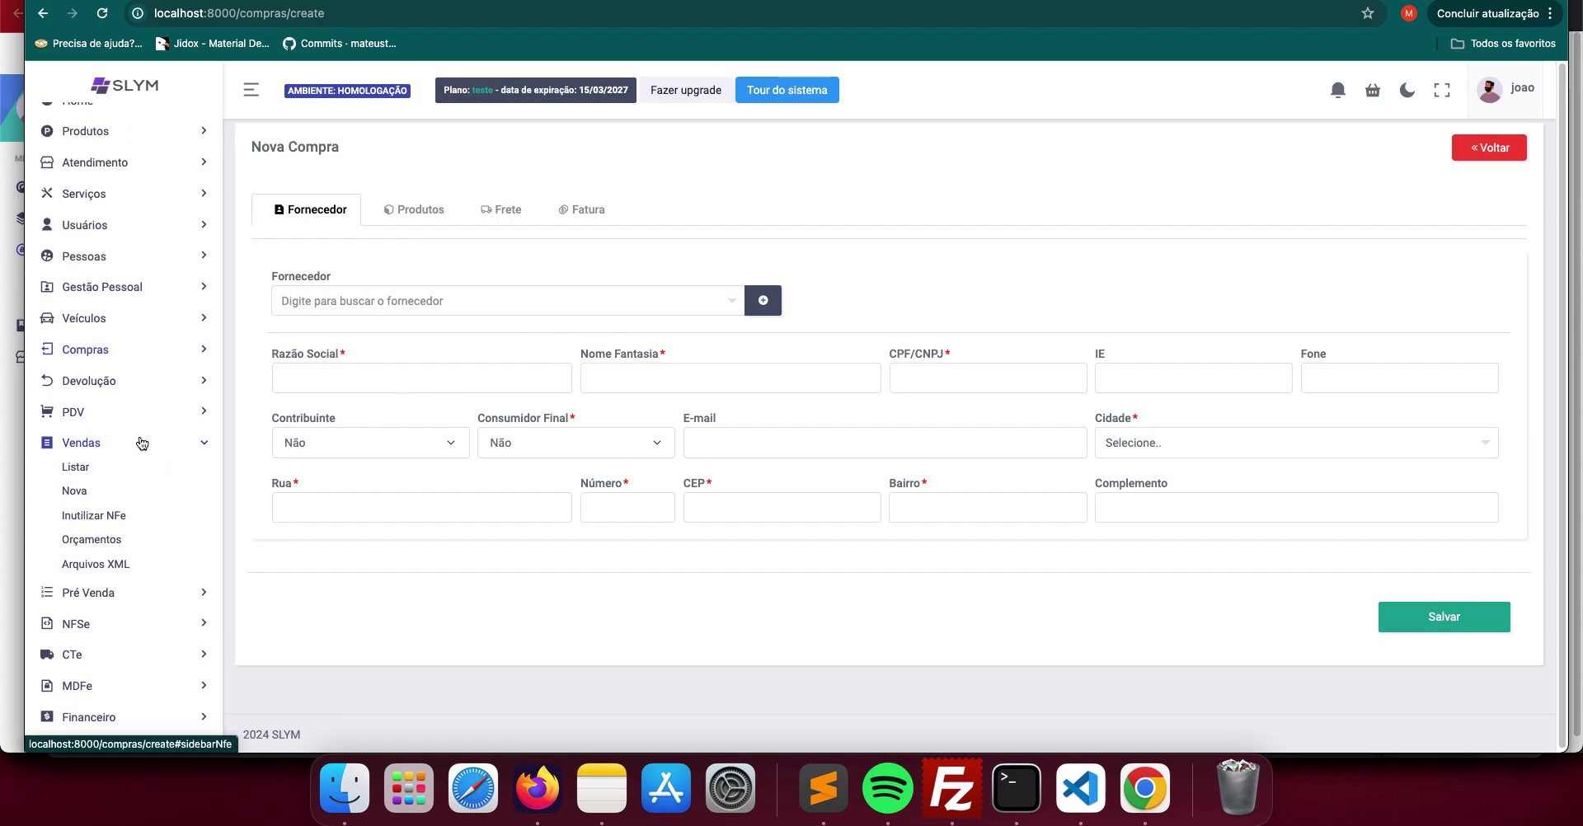
Switch to the super admin's Chrome window, show the Permissões list, and view the blank new permission form before returning to it
key(super+grave)
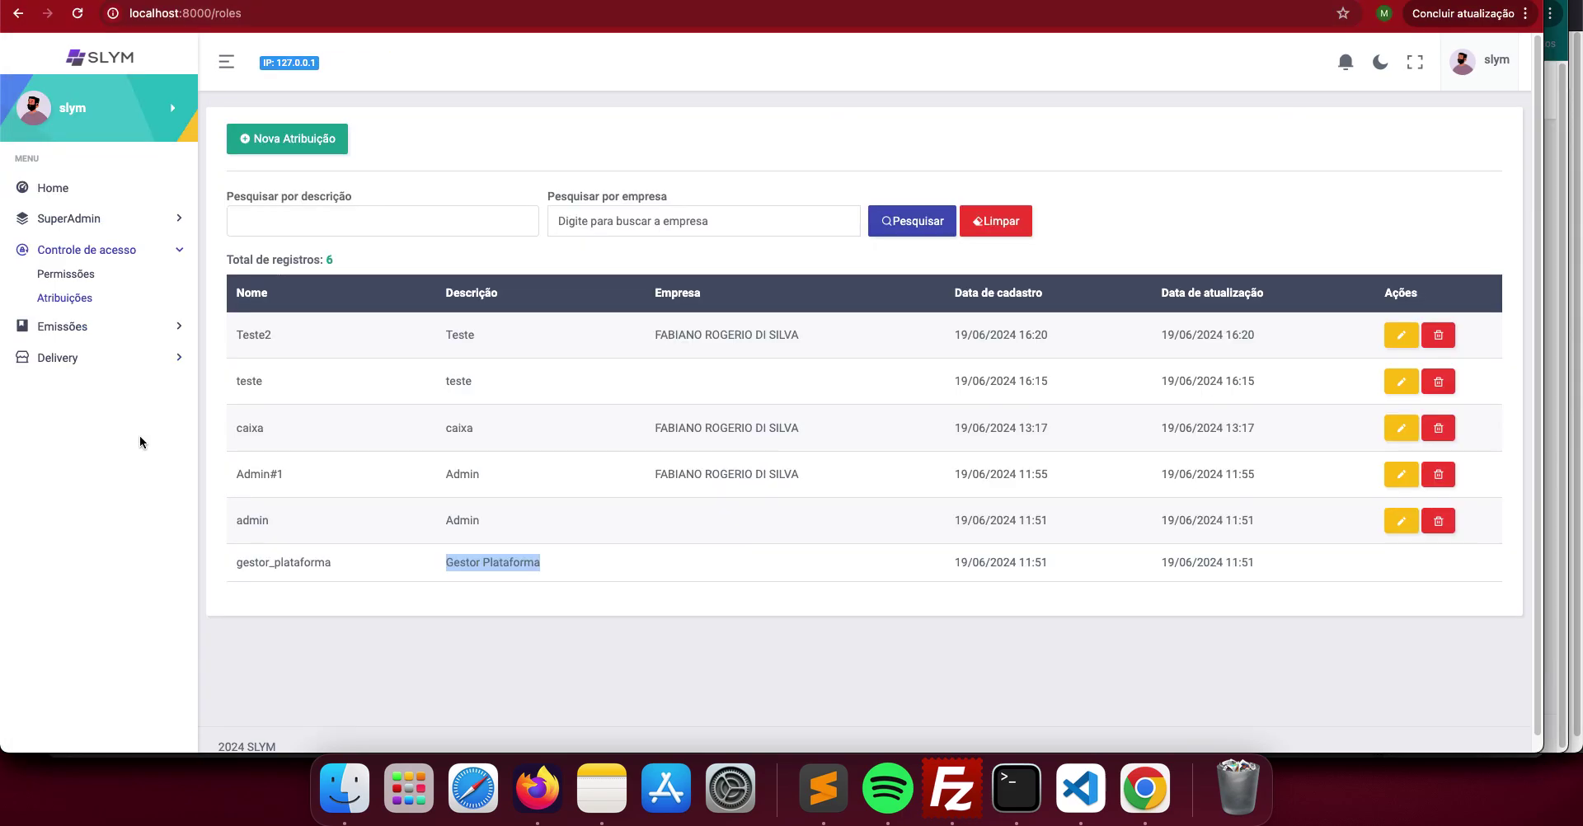
click(75, 276)
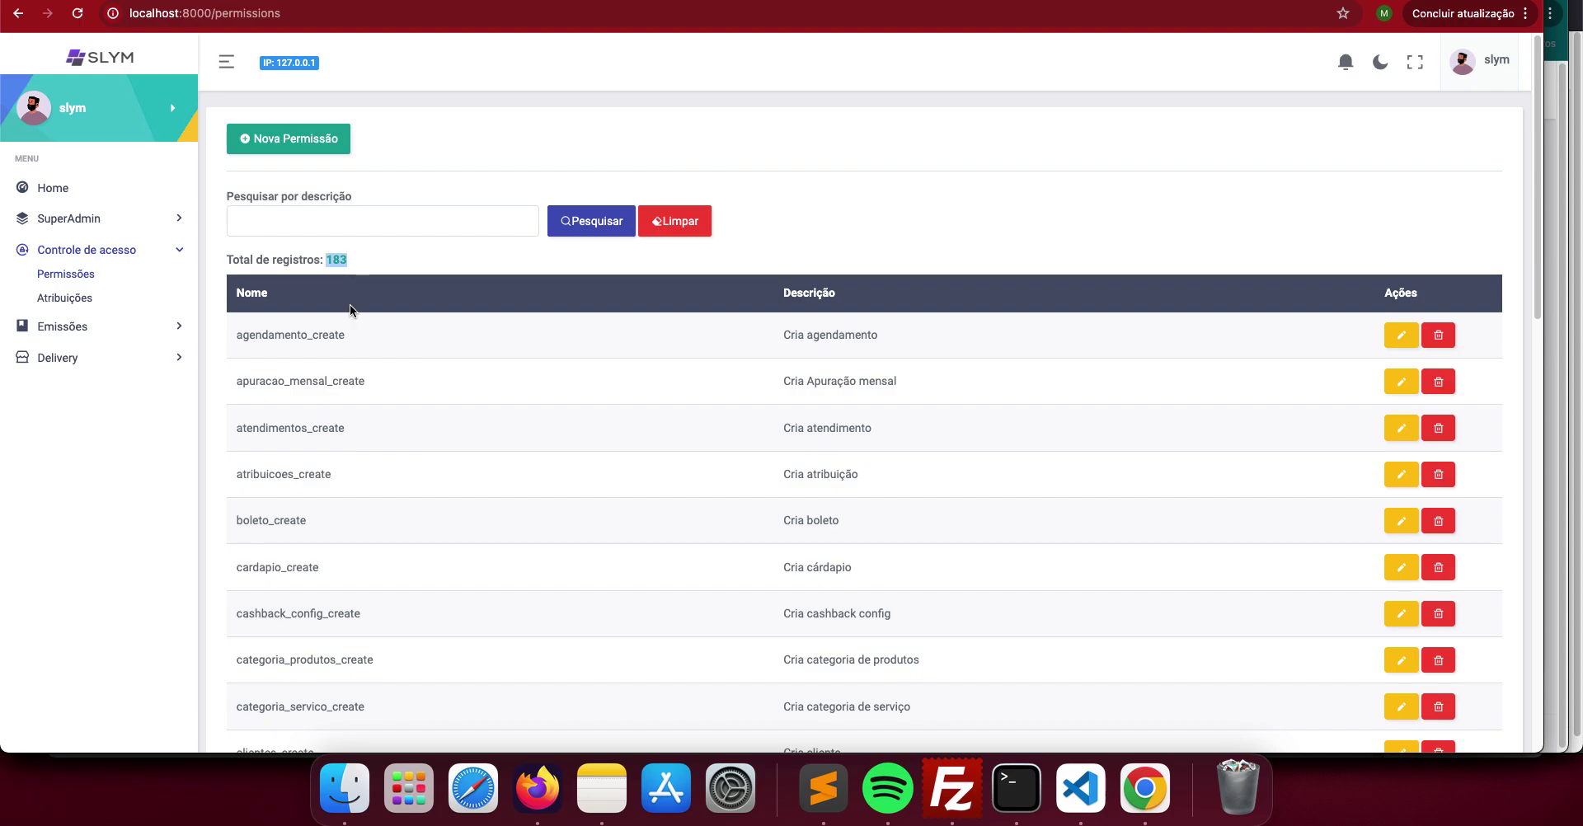
click(292, 138)
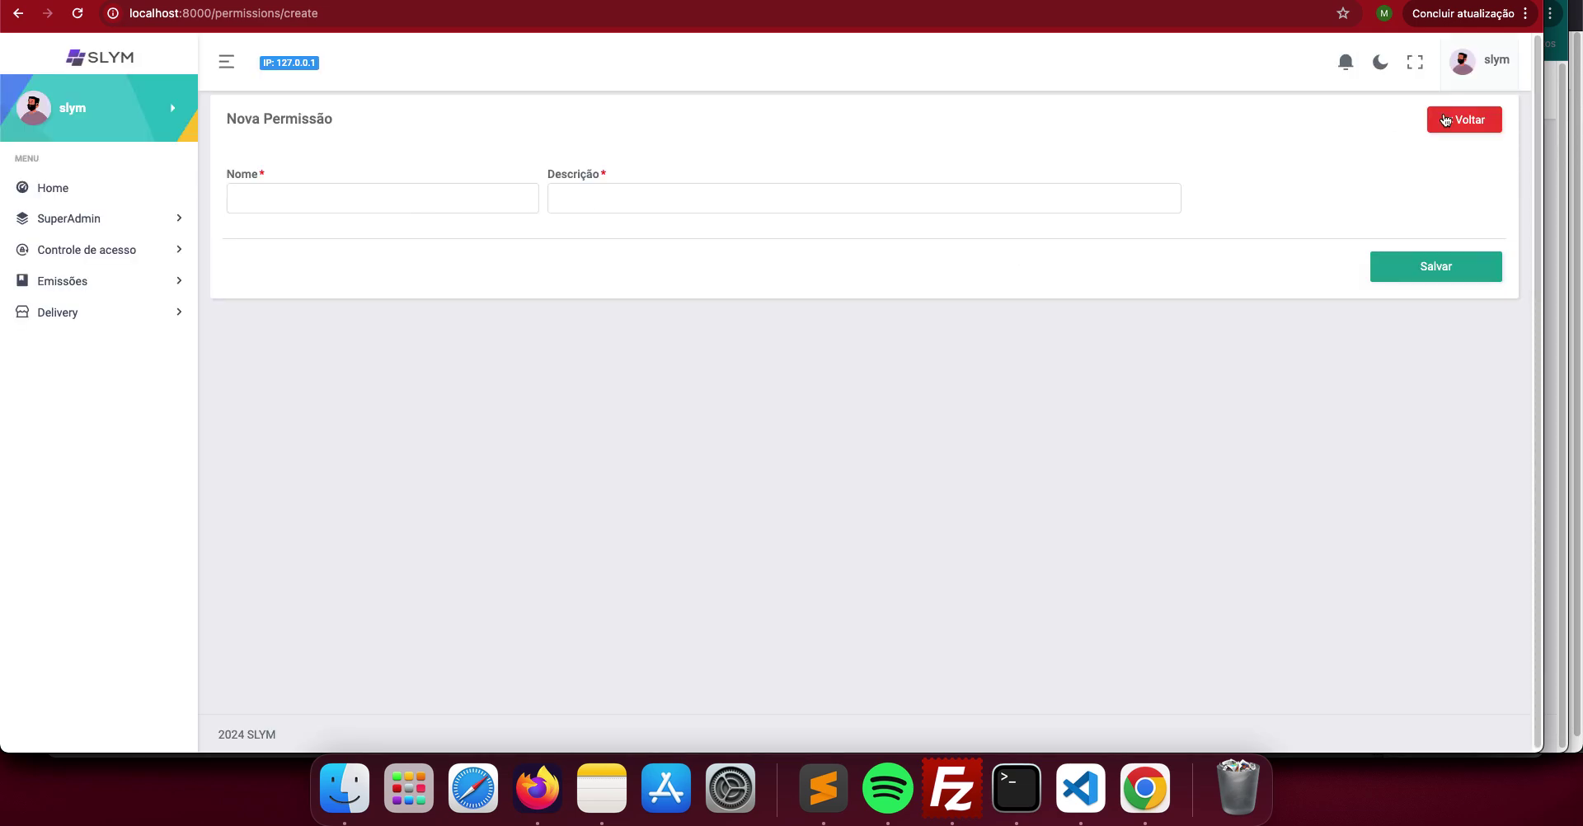
click(1445, 119)
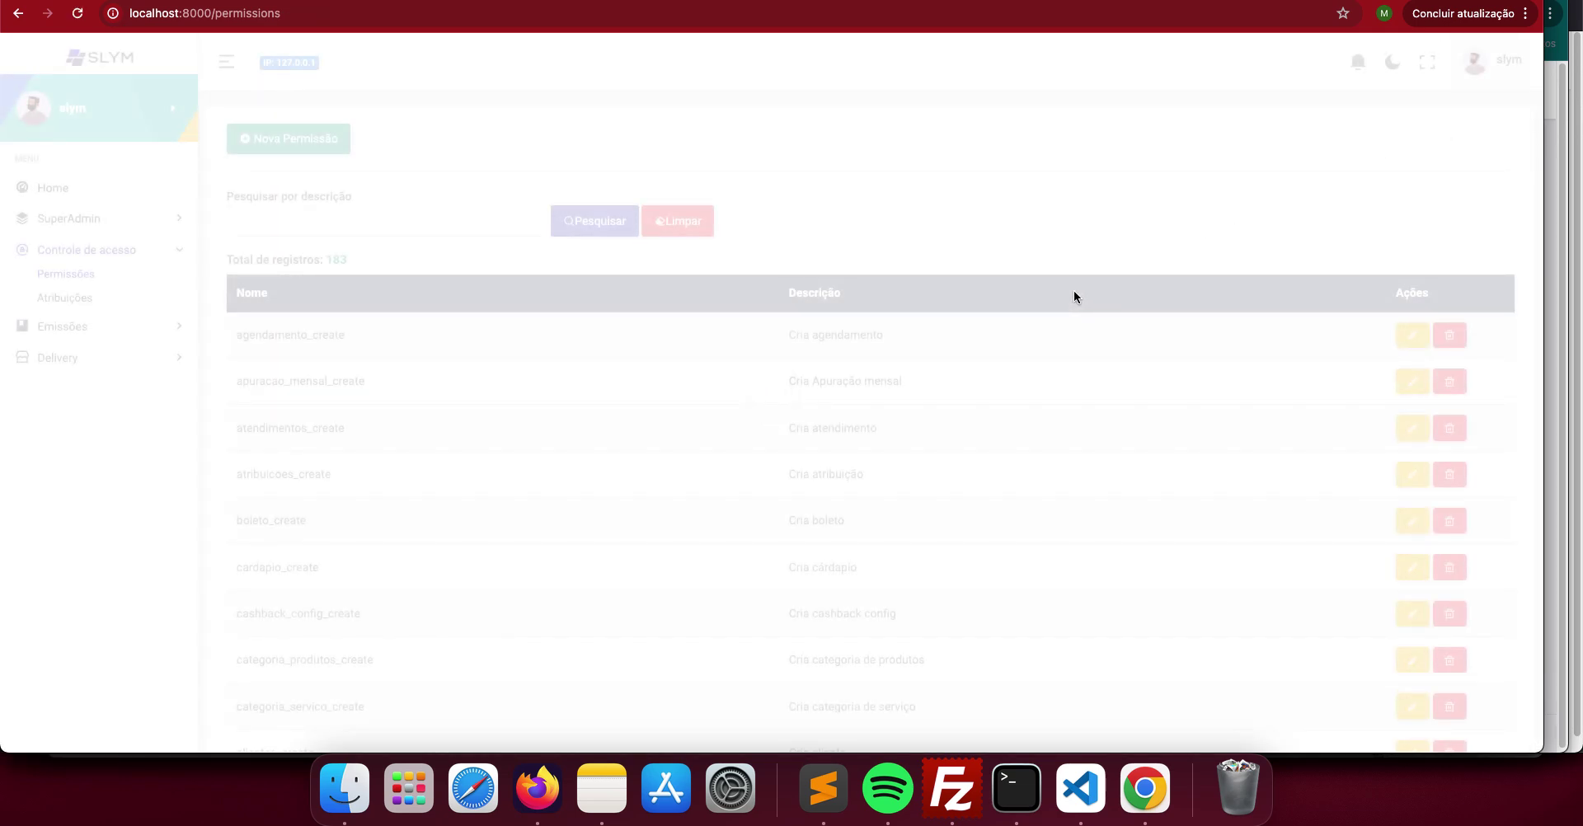